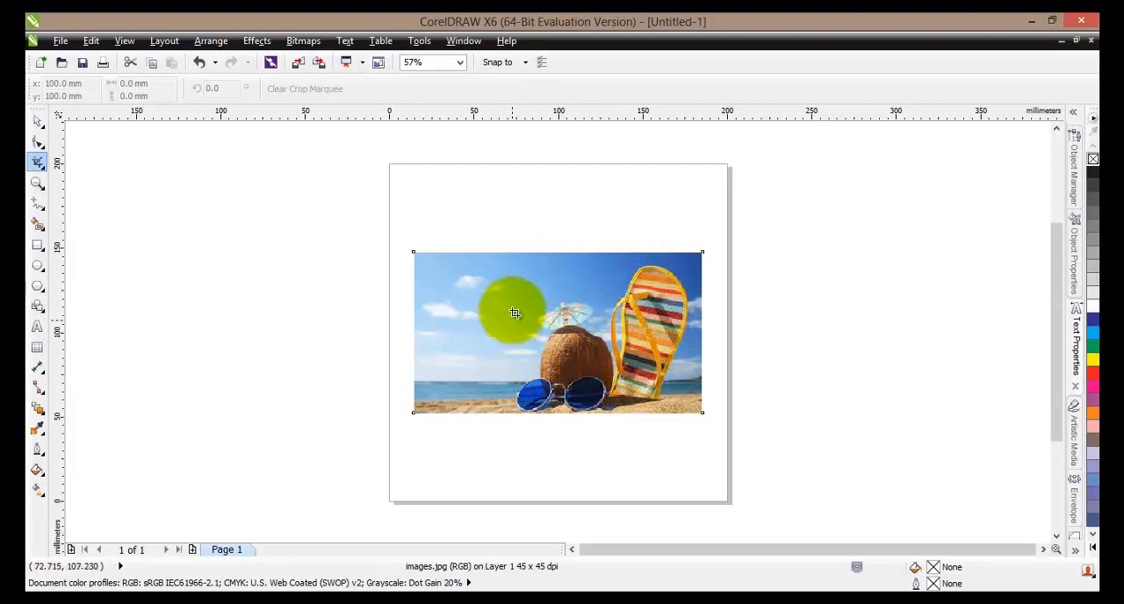
- Crop the beach photo to an area about 69 × 65 mm around the coconut and sunglasses, and undo the crop
left_click_drag(515, 305, 631, 415)
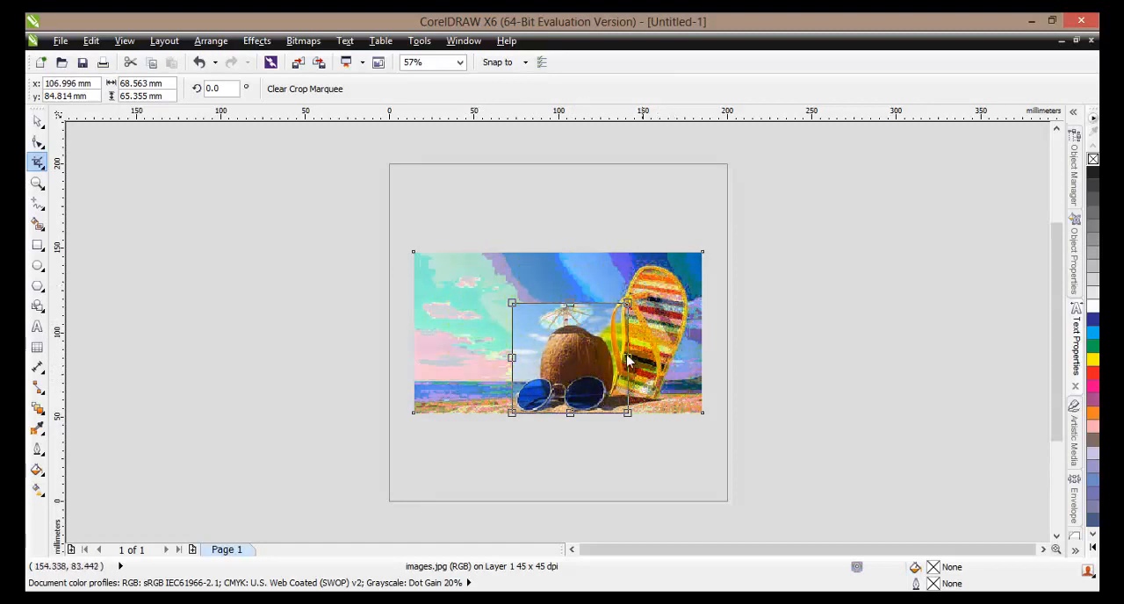
double_click(575, 347)
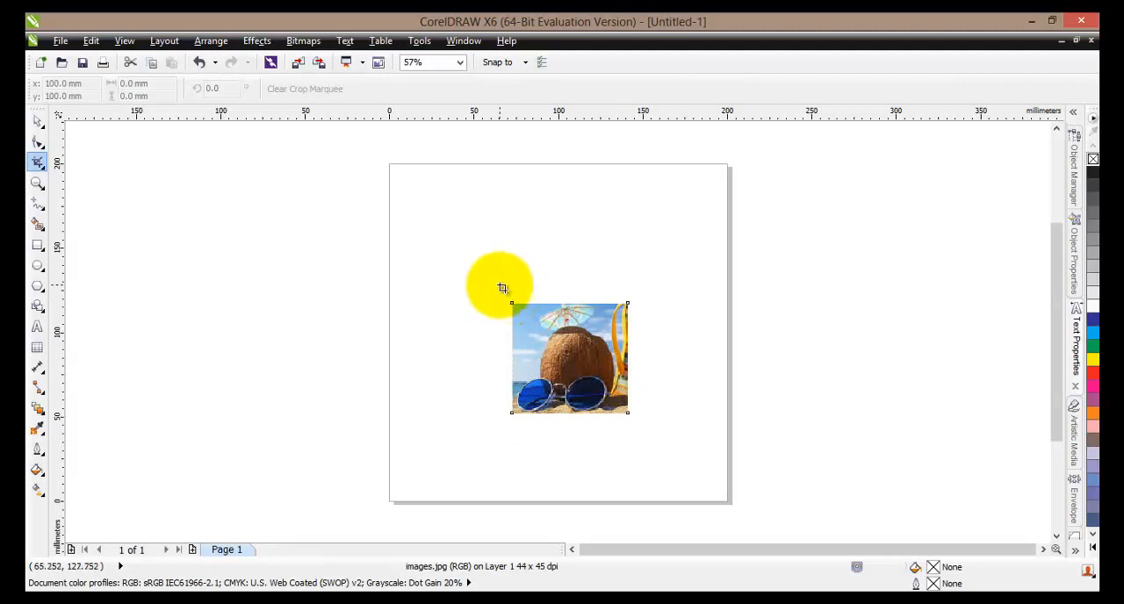
left_click(201, 65)
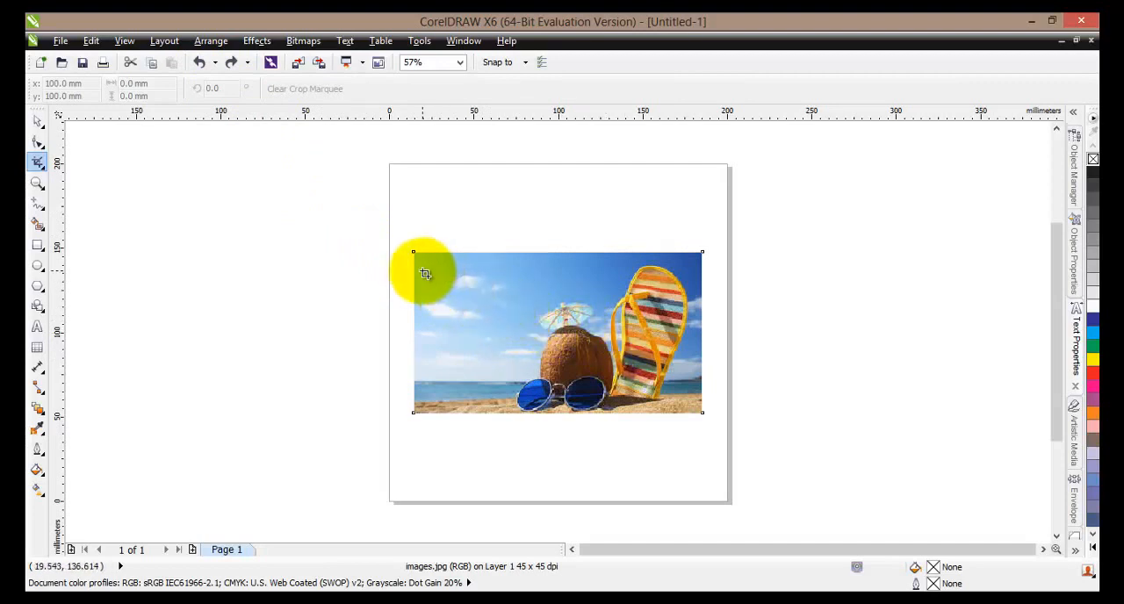
- Crop the beach photo to a strip of sky and sea about 51 × 84 mm, and undo the crop
left_click_drag(423, 271, 509, 413)
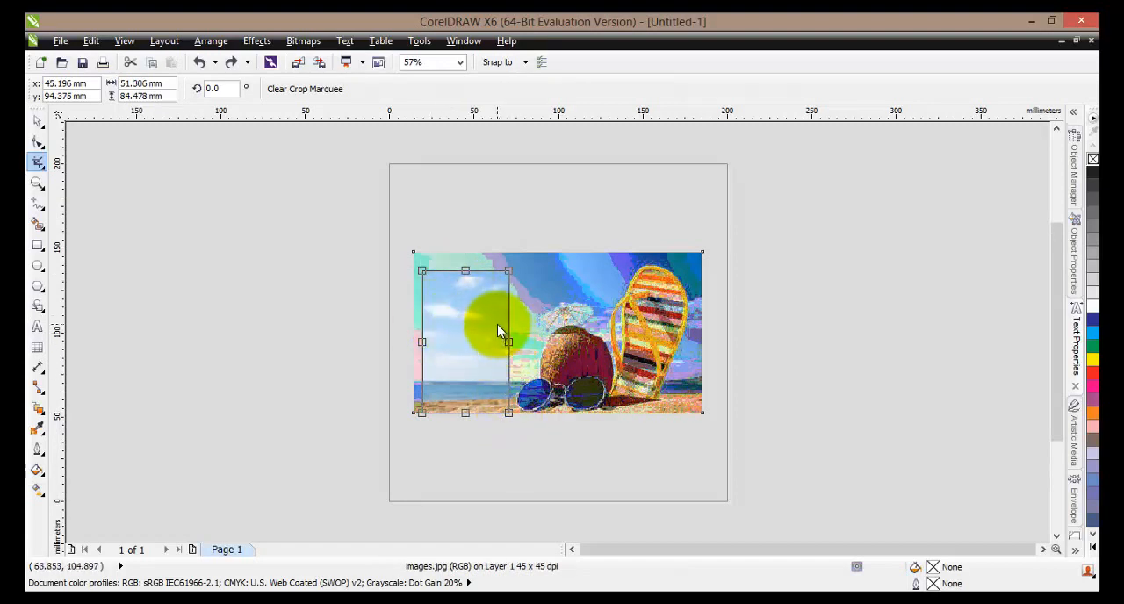
double_click(498, 327)
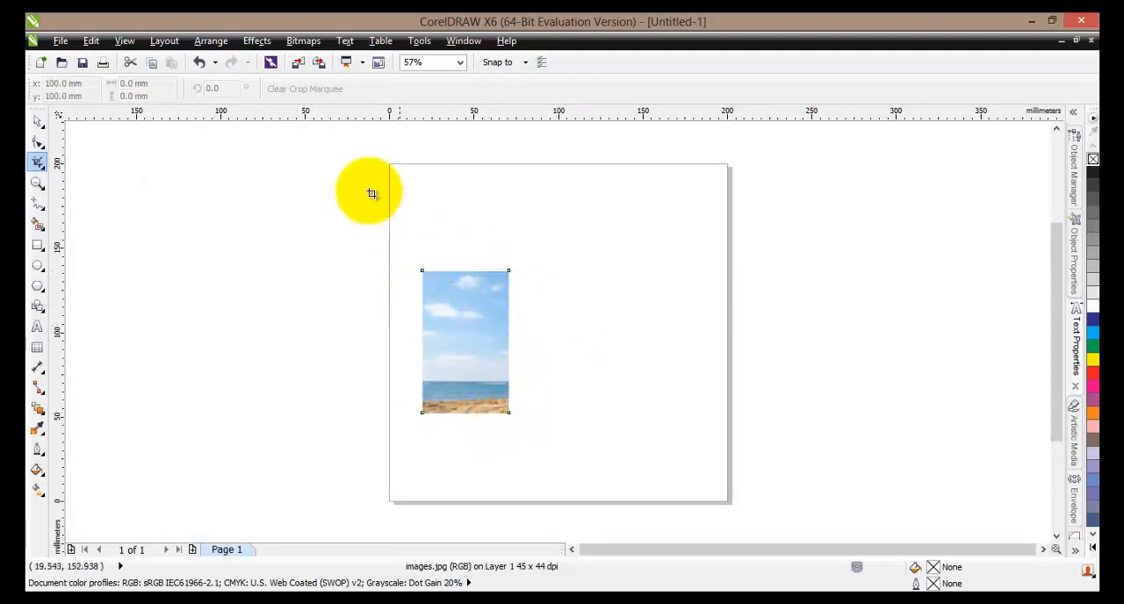
left_click(200, 63)
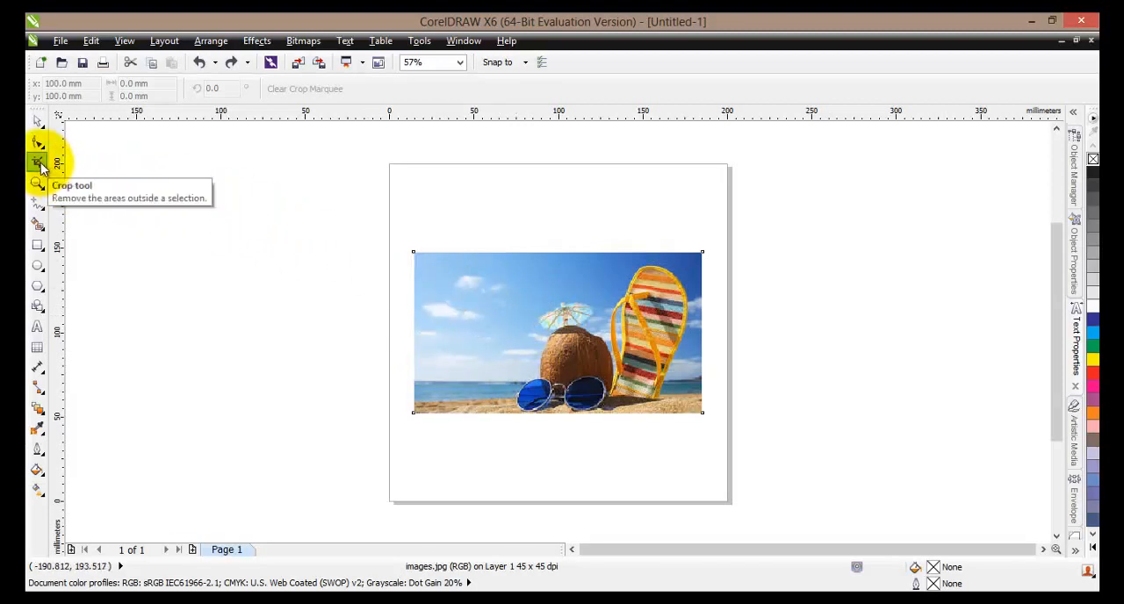
- Draw a crop marquee around the coconut and sunglasses and adjust it to about 69 × 85 mm
left_click_drag(508, 291, 627, 414)
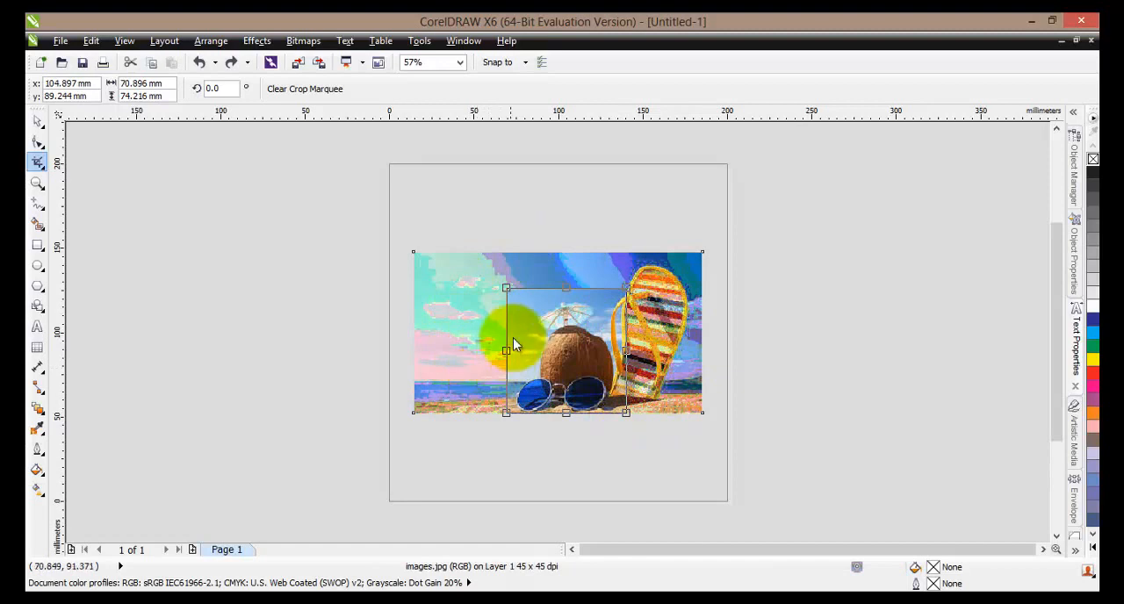
mouse_move(506, 351)
left_mouse_down()
mouse_move(430, 349)
mouse_move(511, 350)
left_mouse_up()
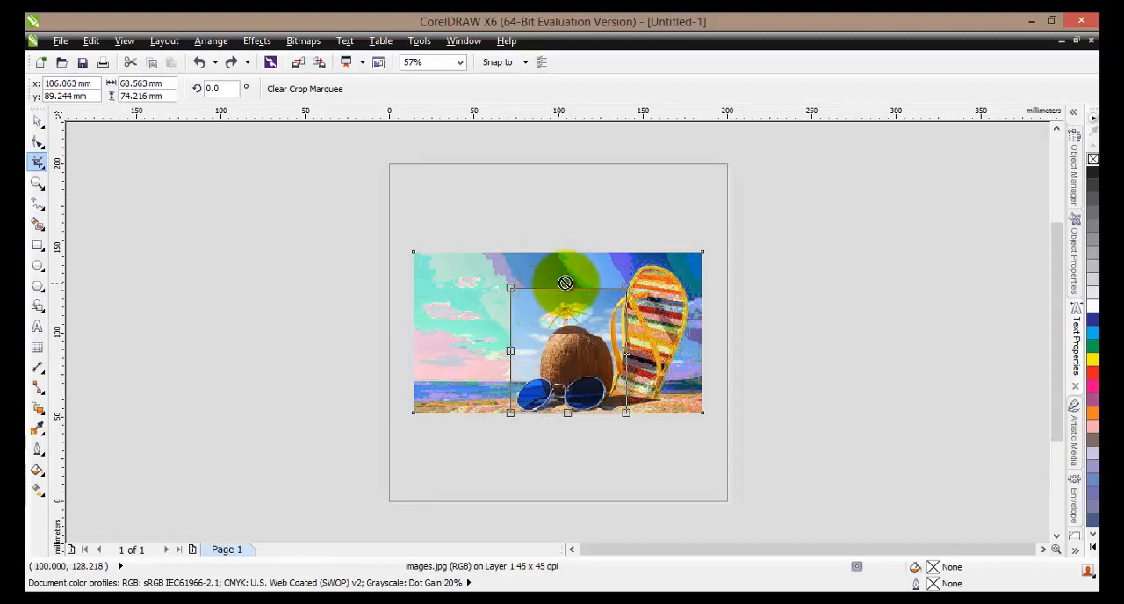
mouse_move(567, 288)
left_mouse_down()
mouse_move(568, 205)
mouse_move(552, 283)
left_mouse_up()
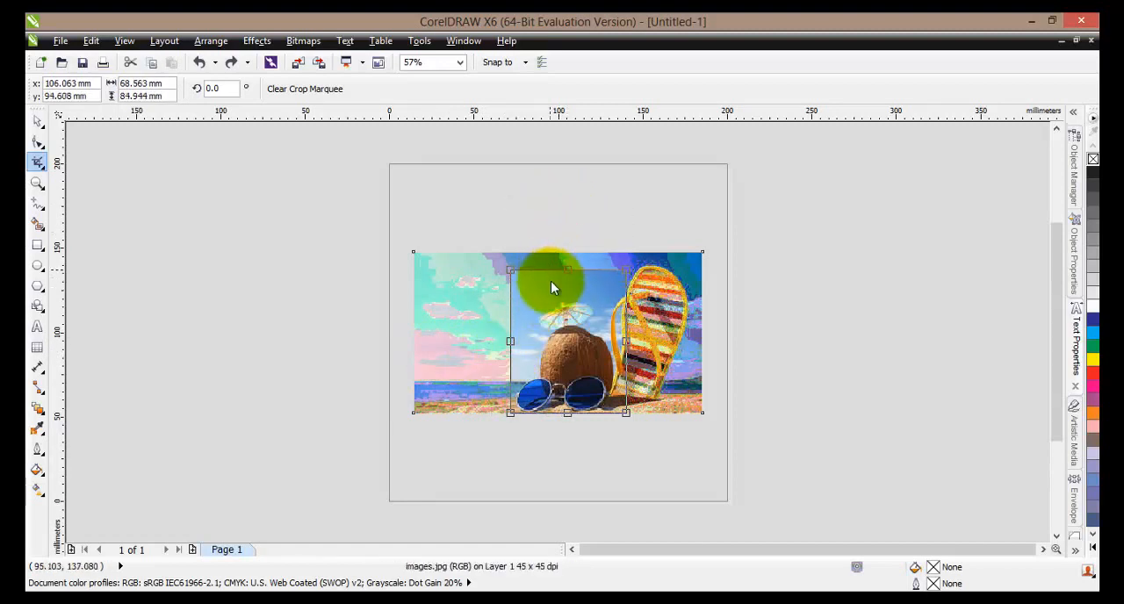
- Rotate the crop marquee to about 307.7° and shift it down over the coconut and sunglasses
left_click(573, 347)
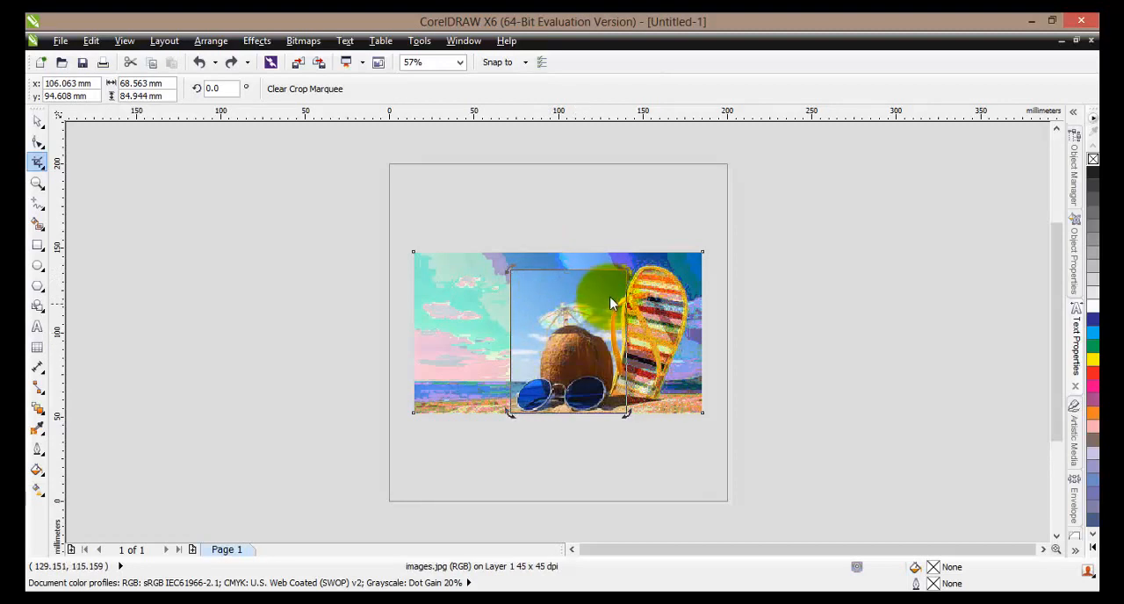
left_click_drag(622, 269, 643, 346)
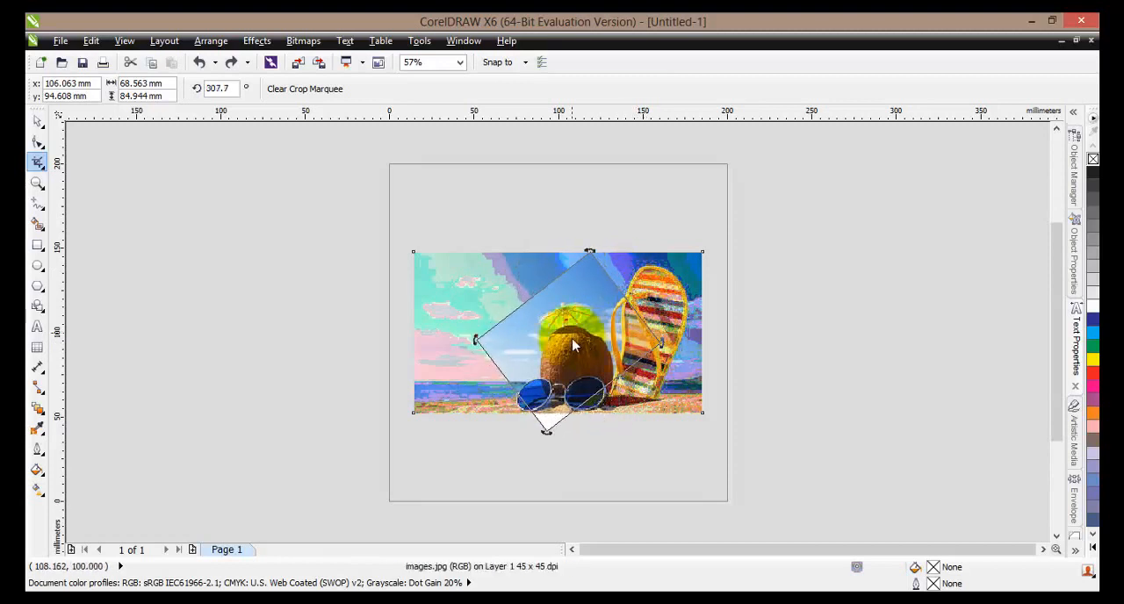
mouse_move(559, 354)
left_mouse_down()
mouse_move(541, 353)
mouse_move(562, 373)
left_mouse_up()
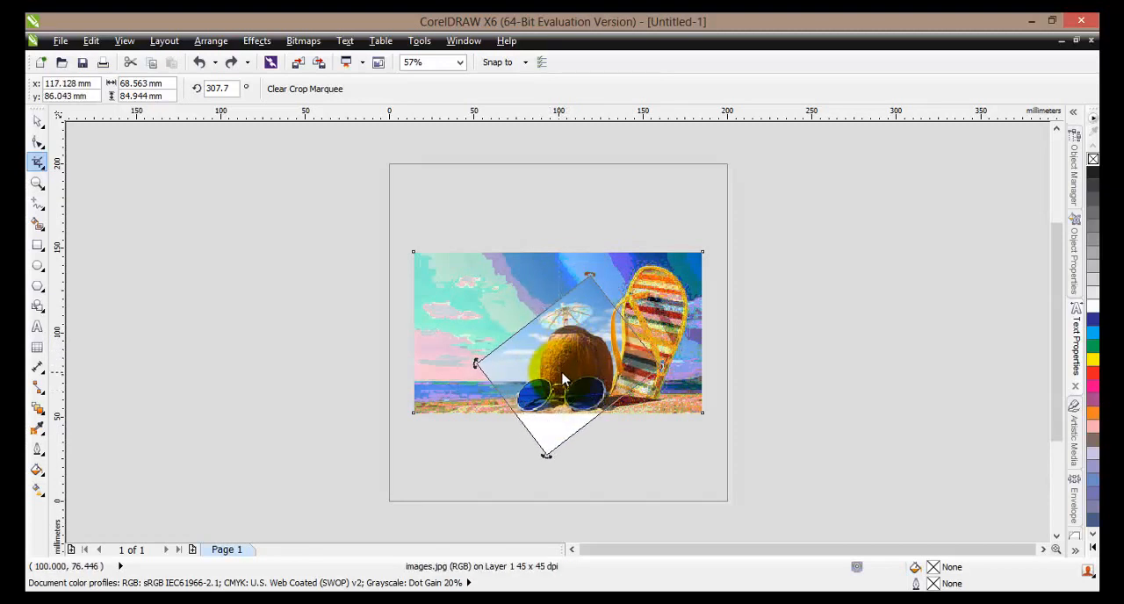
- Shrink the crop marquee to about 54 × 67 mm, rotate it to about 296.3°, and apply the crop
left_click(563, 373)
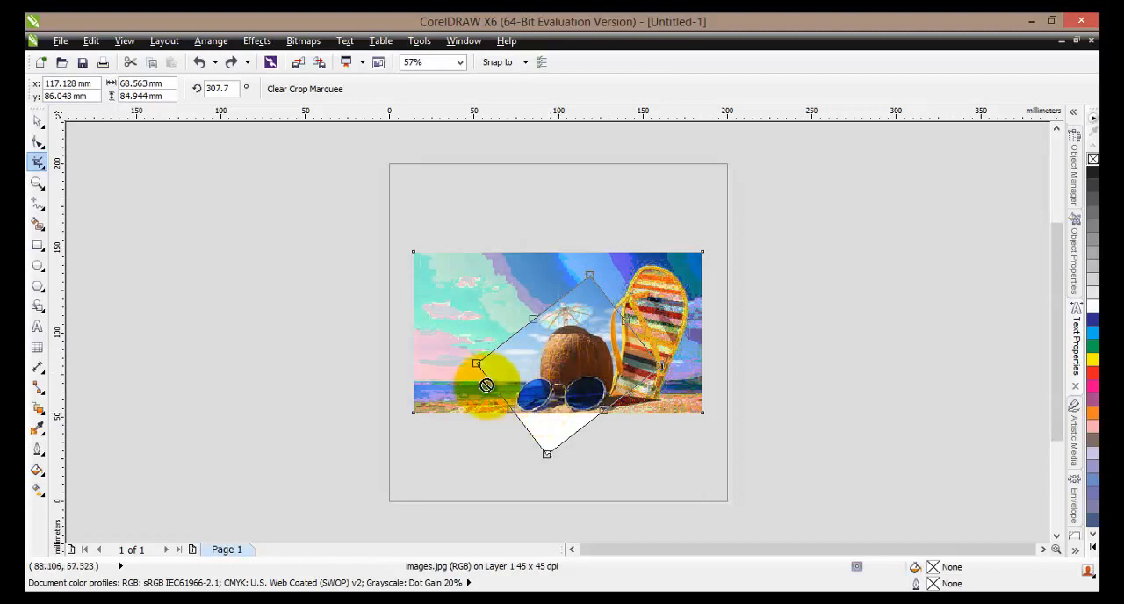
left_click_drag(546, 455, 550, 422)
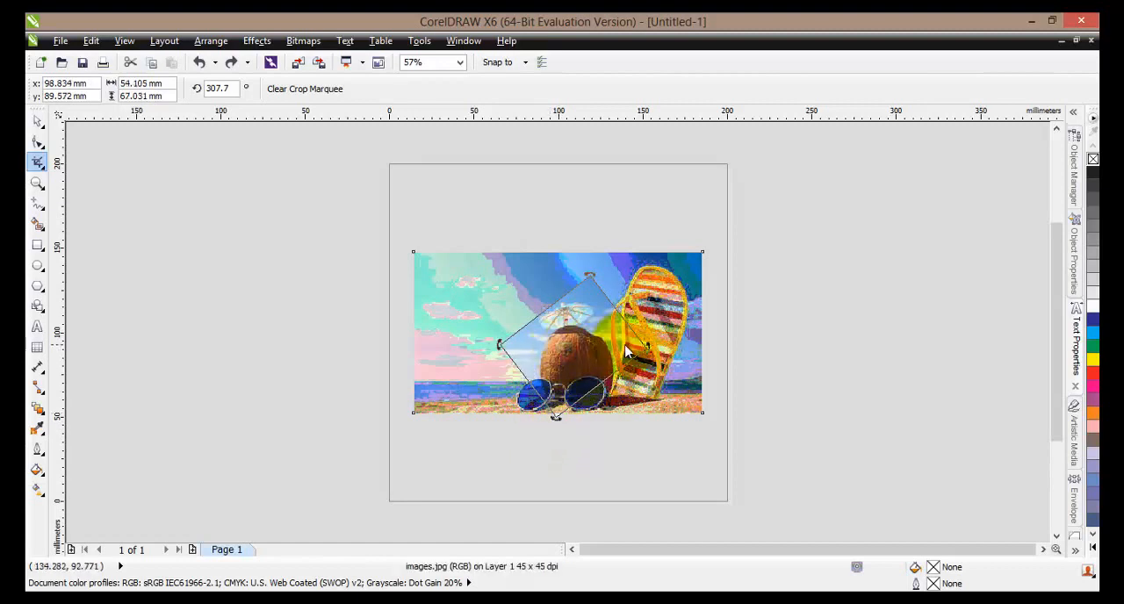
left_click_drag(646, 347, 603, 352)
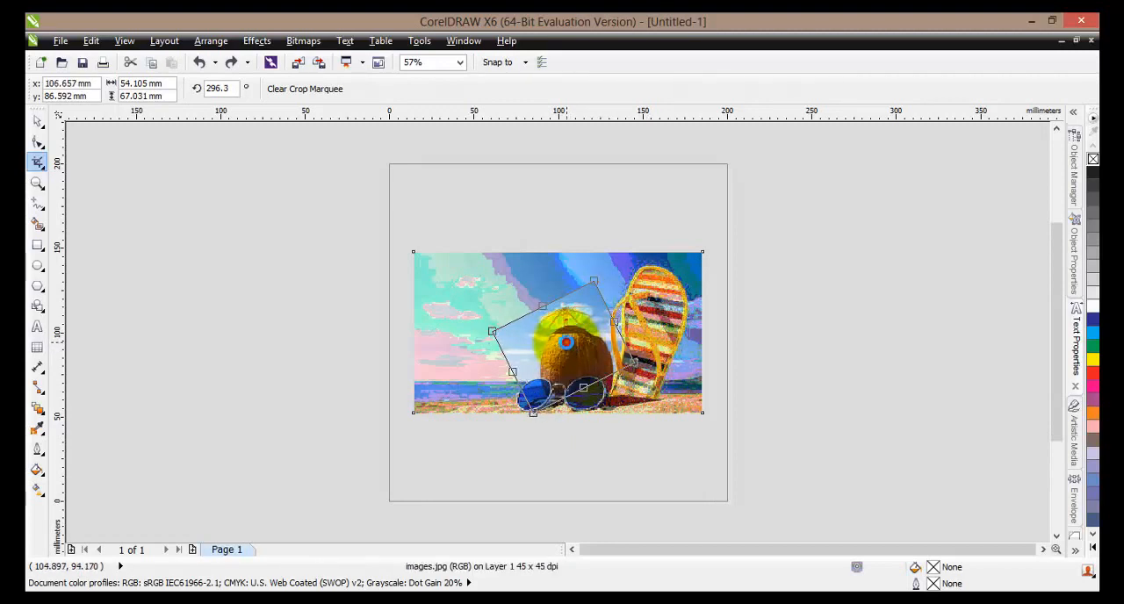
double_click(566, 343)
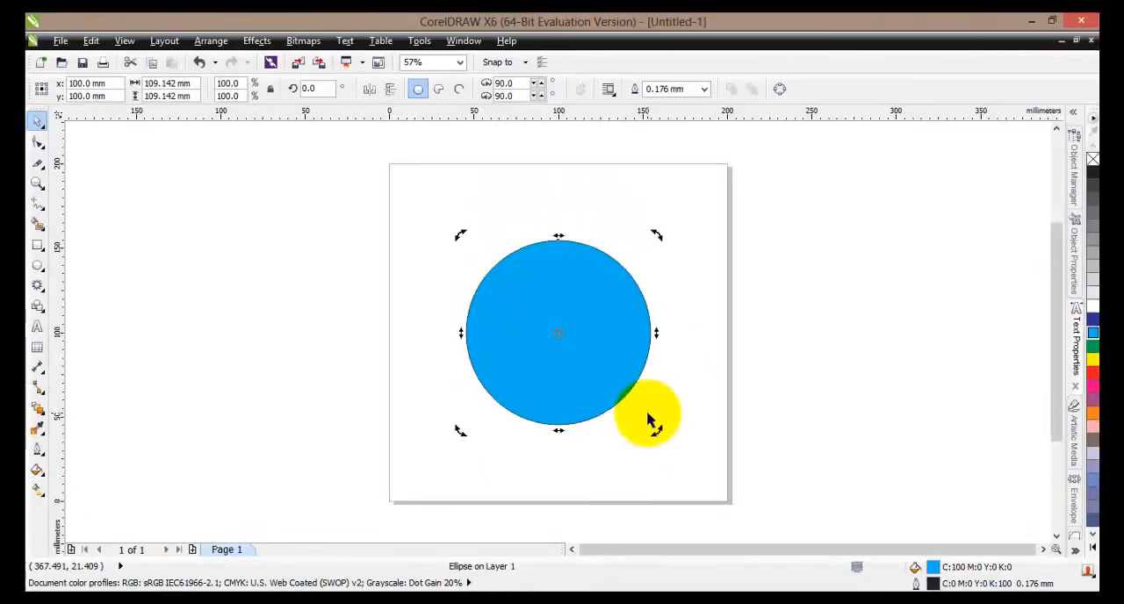
- Slice the blue circle with the Knife tool from its upper-left edge across to its right edge
mouse_move(650, 421)
left_mouse_down()
mouse_move(686, 389)
mouse_move(500, 328)
mouse_move(543, 344)
left_mouse_up()
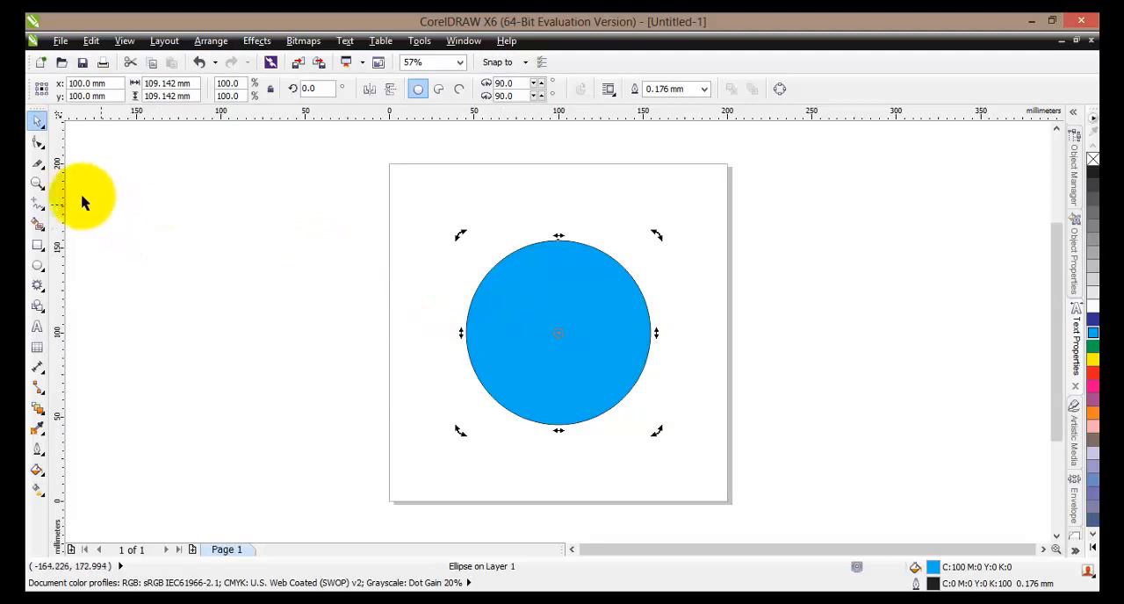
left_click(44, 170)
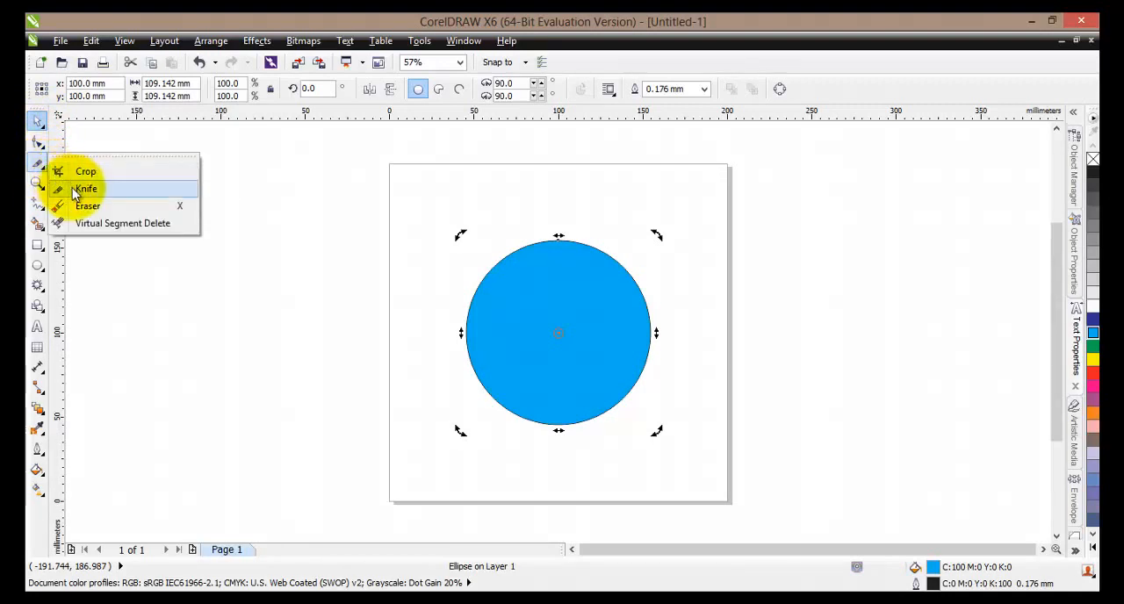
left_click(78, 190)
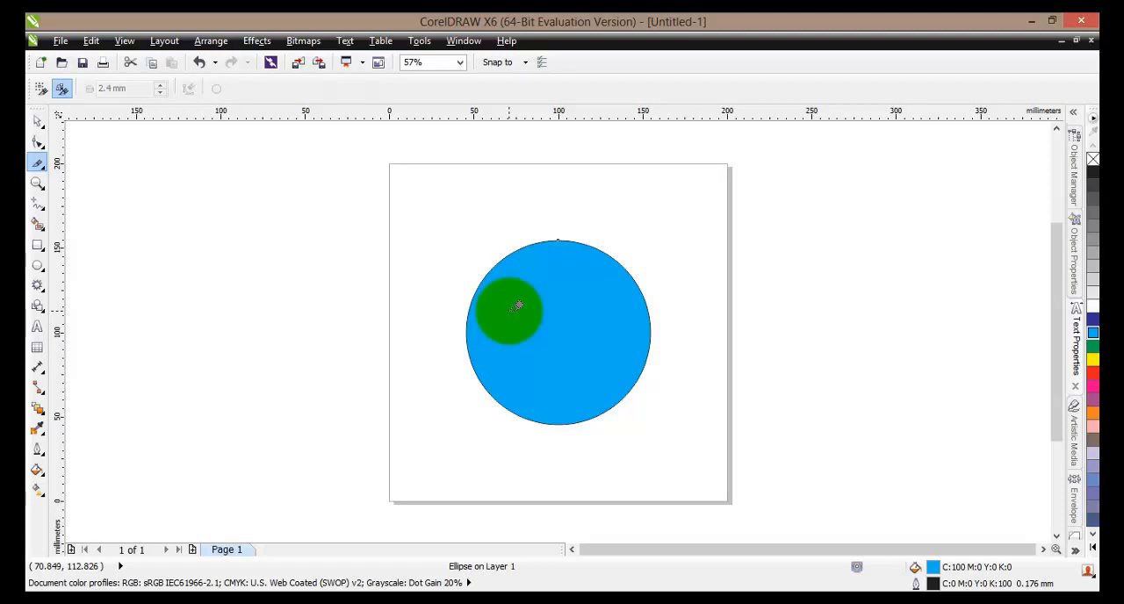
mouse_move(518, 306)
left_mouse_down()
mouse_move(552, 300)
mouse_move(585, 260)
mouse_move(552, 241)
mouse_move(483, 275)
mouse_move(468, 338)
mouse_move(511, 395)
mouse_move(606, 404)
mouse_move(645, 306)
mouse_move(645, 274)
mouse_move(549, 236)
mouse_move(492, 261)
left_mouse_up()
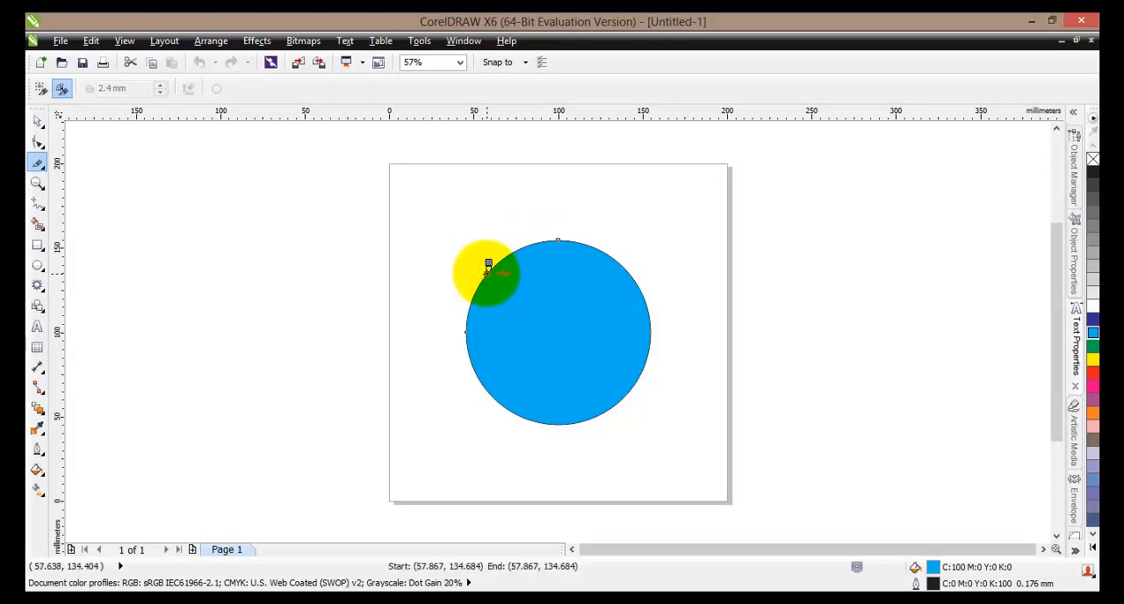
left_click_drag(506, 271, 651, 326)
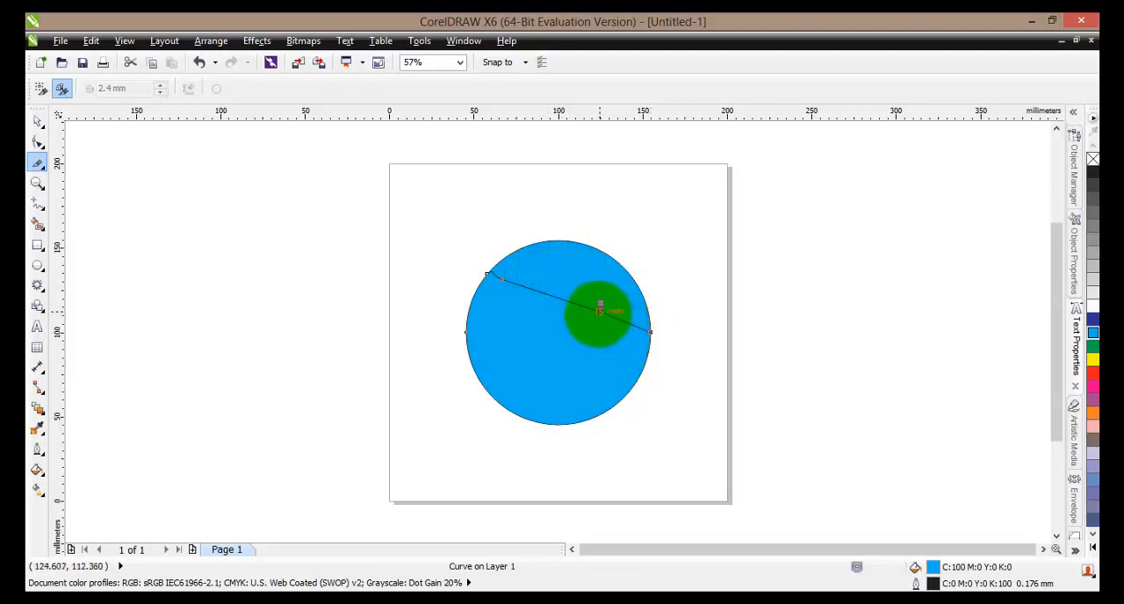
- Slice the circle further with freehand Knife cuts until it is divided into nine irregular pieces
left_click_drag(600, 309, 581, 421)
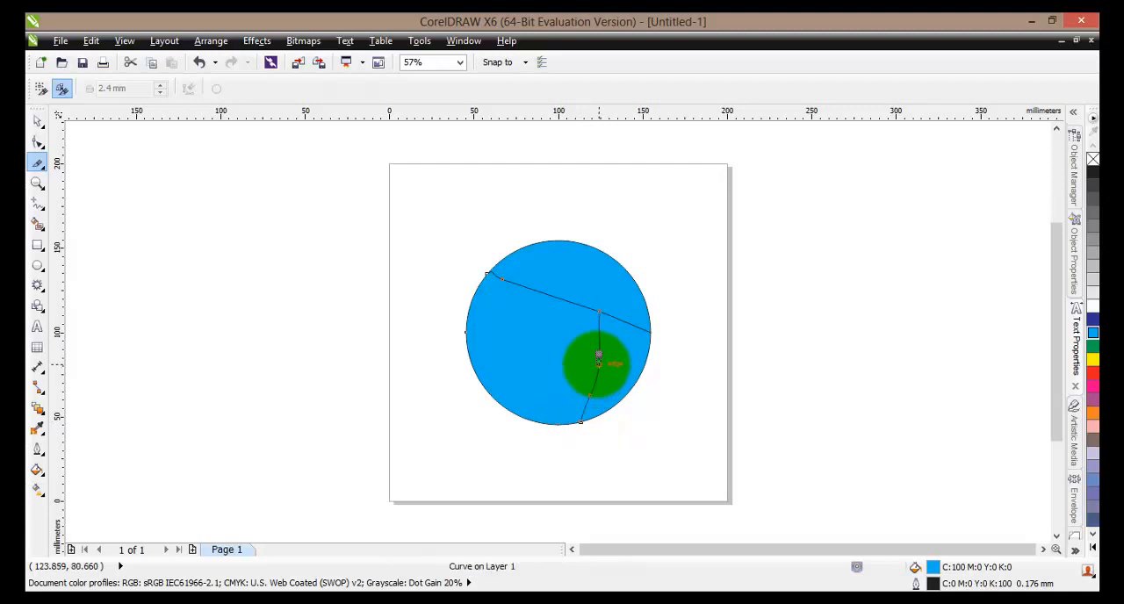
left_click_drag(600, 361, 467, 350)
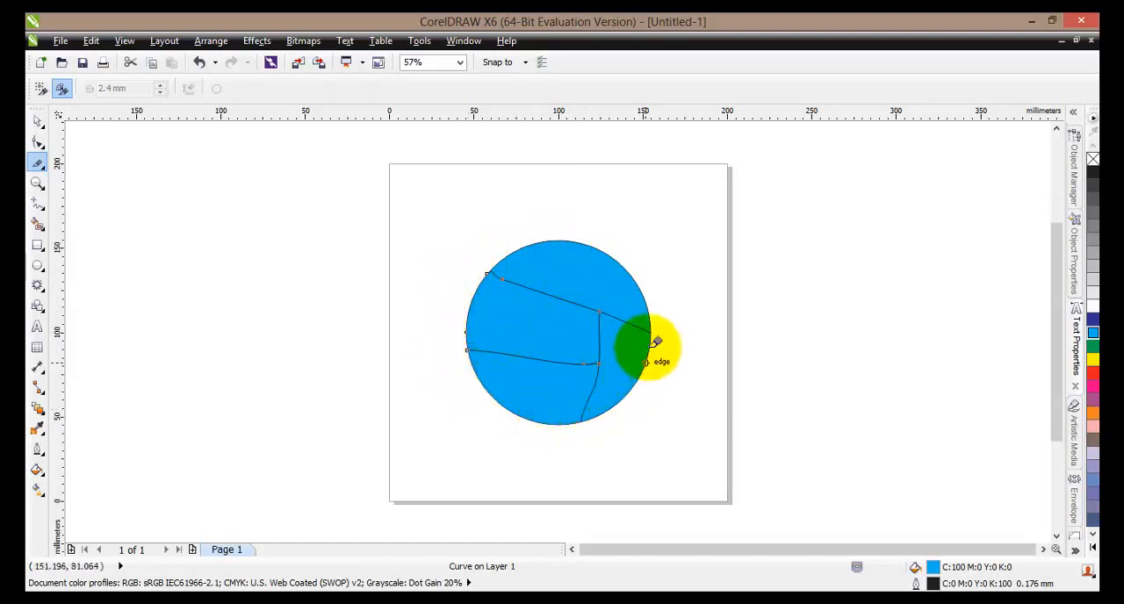
left_click_drag(648, 340, 650, 334)
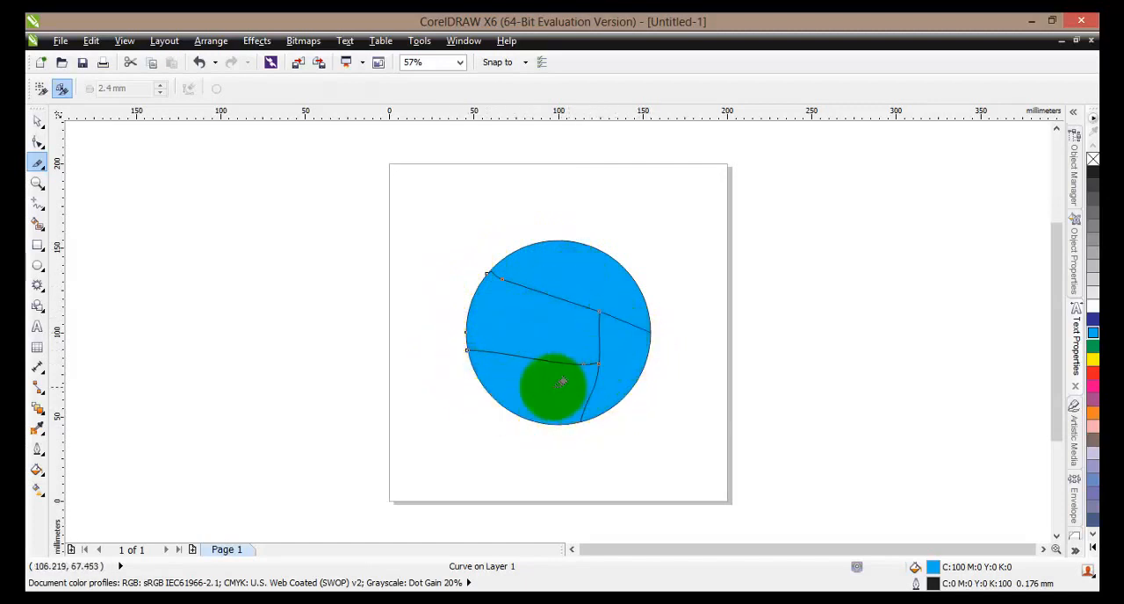
left_click_drag(558, 375, 570, 292)
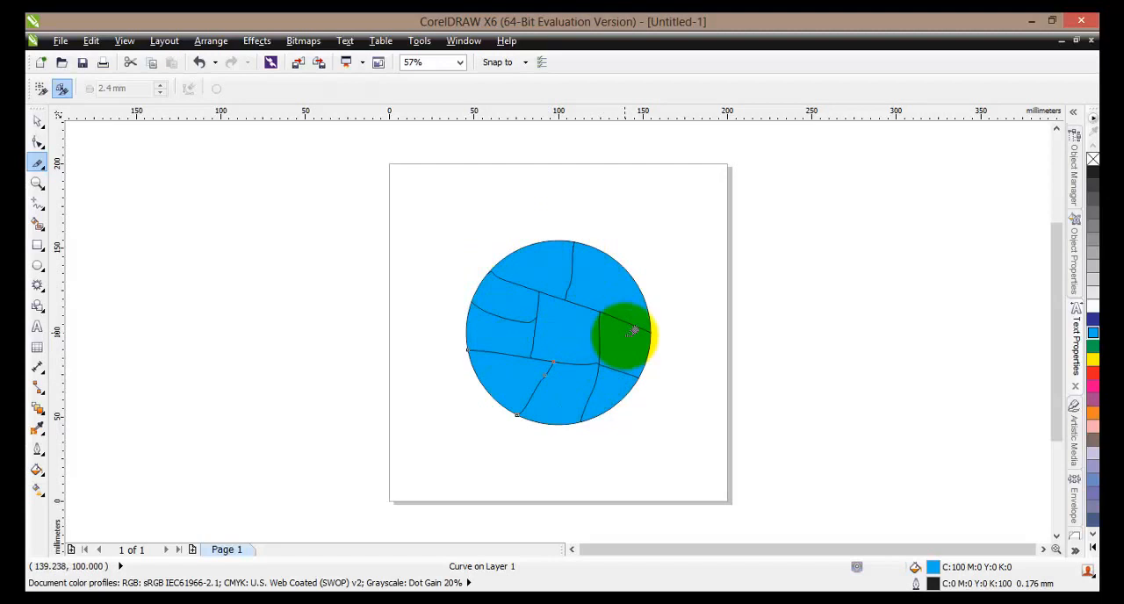
- Move the outer pieces of the sliced circle away from the centre piece, leaving gaps between them
left_click(38, 128)
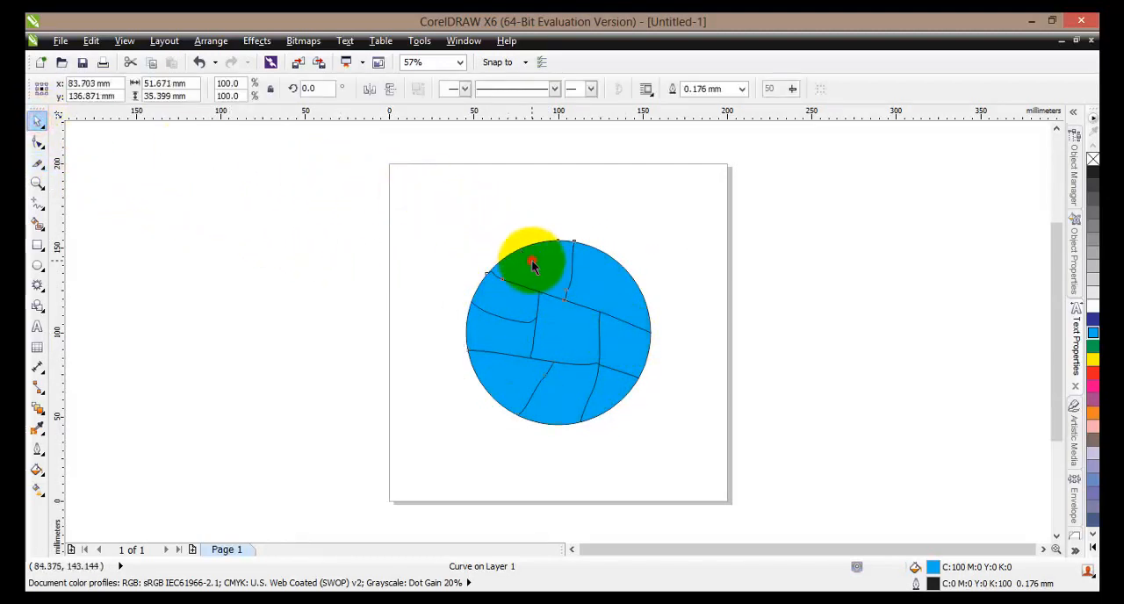
left_click_drag(532, 264, 598, 259)
left_click_drag(520, 292, 493, 278)
left_click_drag(502, 330, 463, 396)
left_click_drag(557, 394, 534, 427)
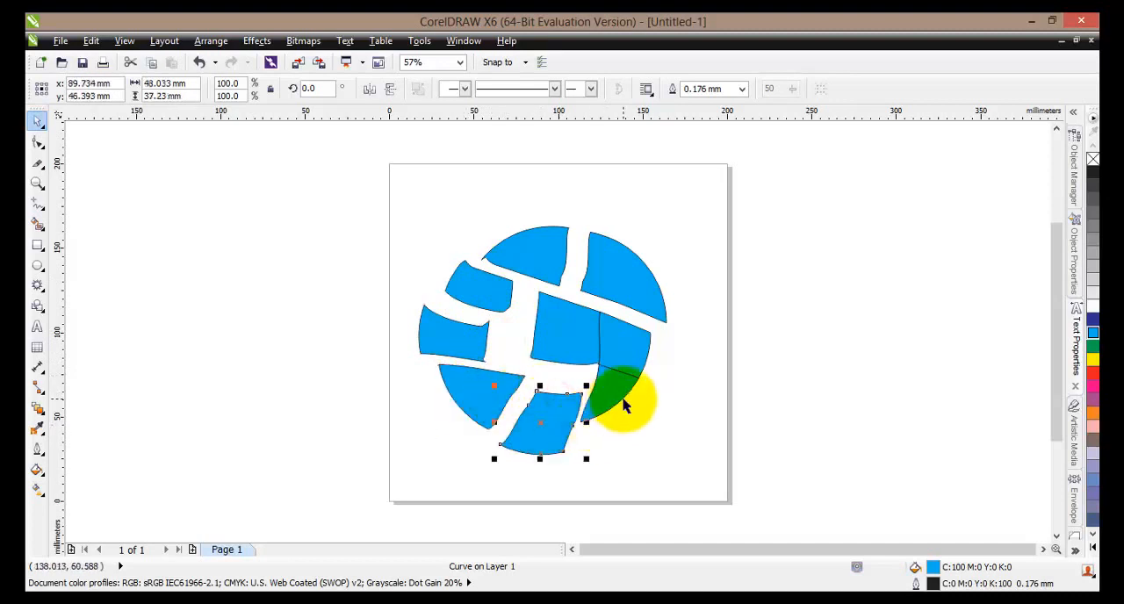
left_click_drag(618, 395, 639, 416)
left_click_drag(623, 344, 658, 356)
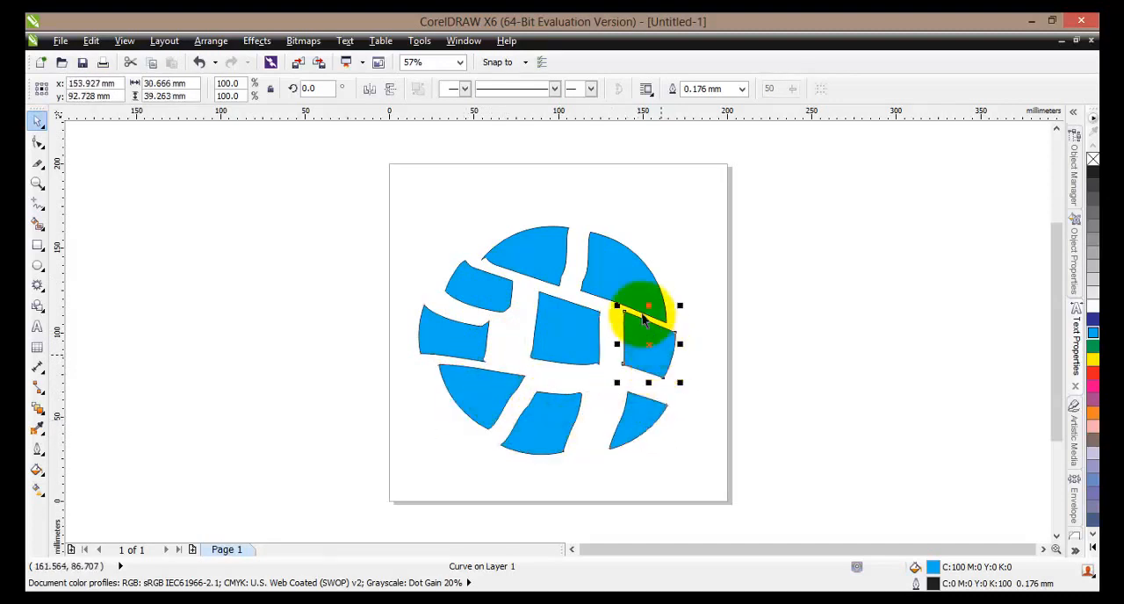
left_click_drag(625, 278, 635, 272)
left_click_drag(542, 265, 538, 253)
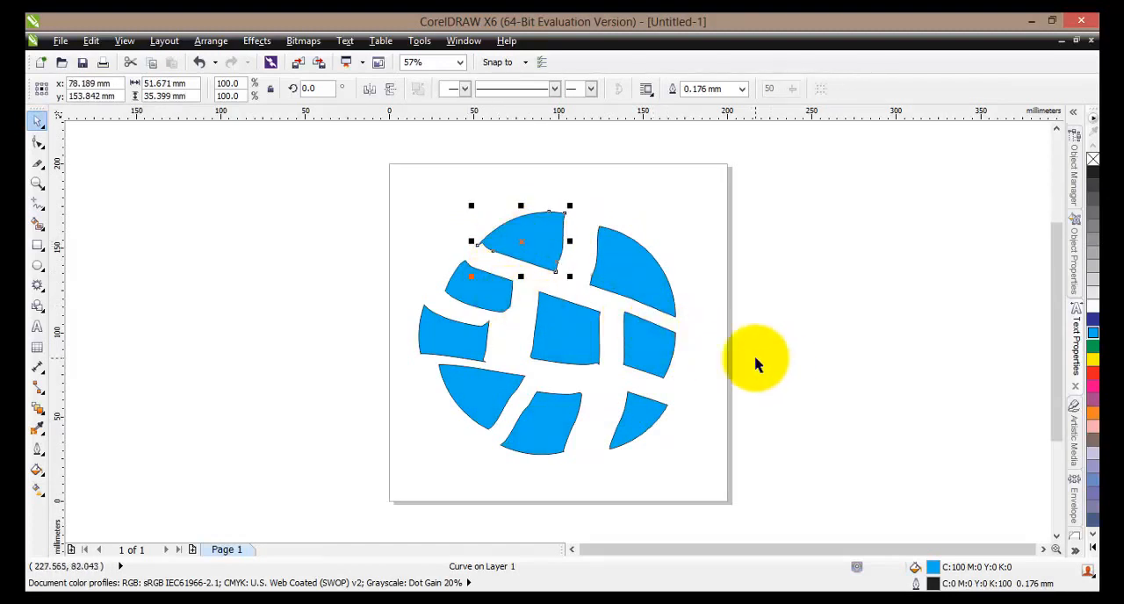
- Fill the circle's upper-left piece with yellow and its lower-right piece with red
left_click(1092, 361)
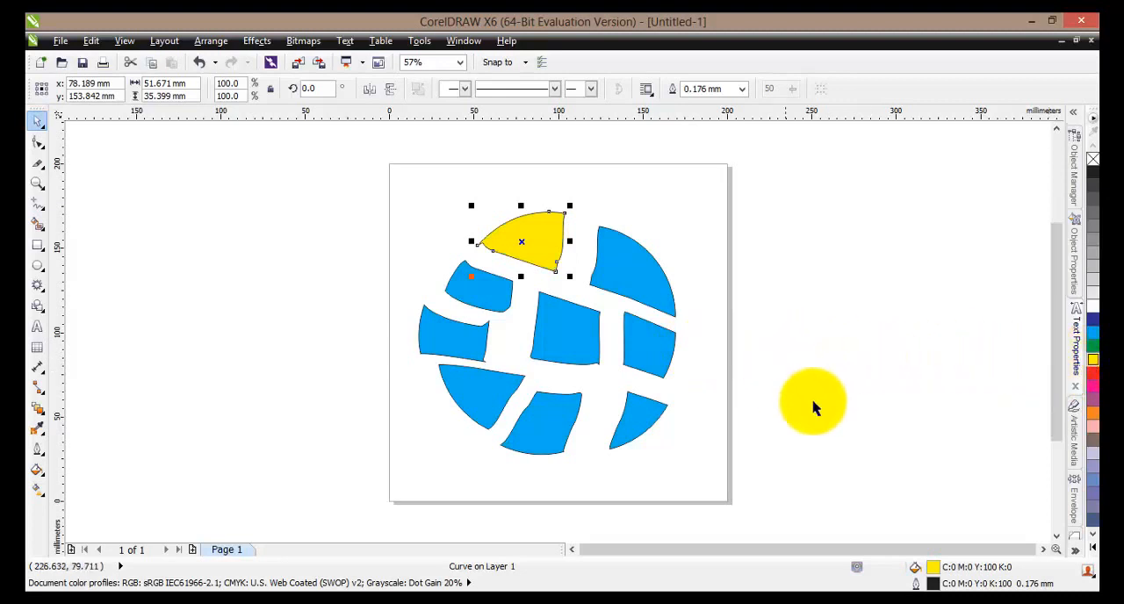
left_click(668, 422)
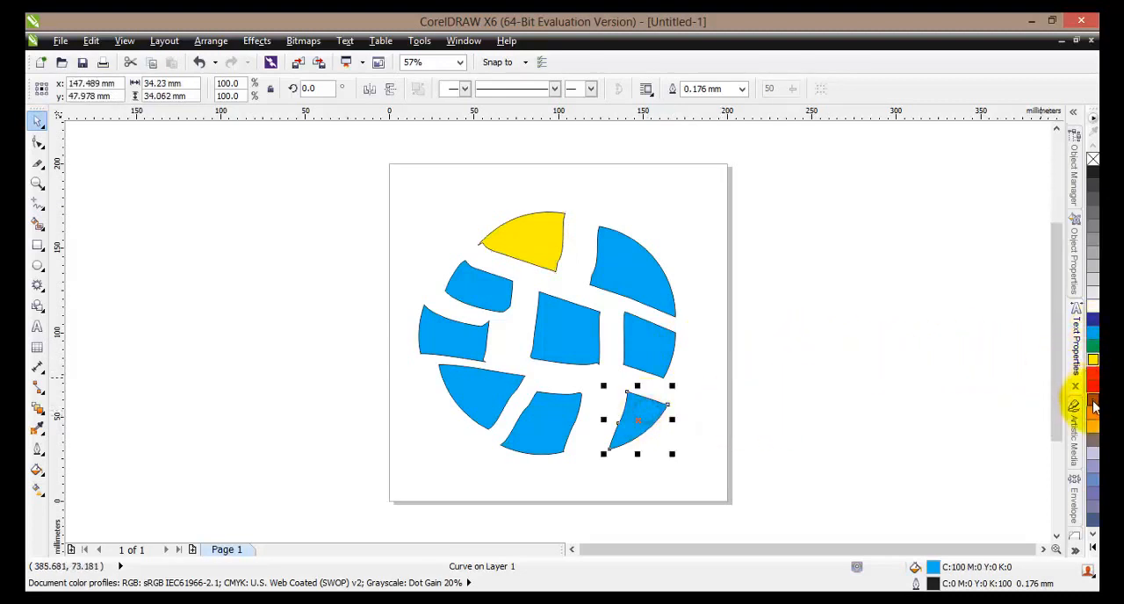
left_click(1092, 373)
- Fill the circle's centre piece with black and its lower-left piece with green
left_click(577, 341)
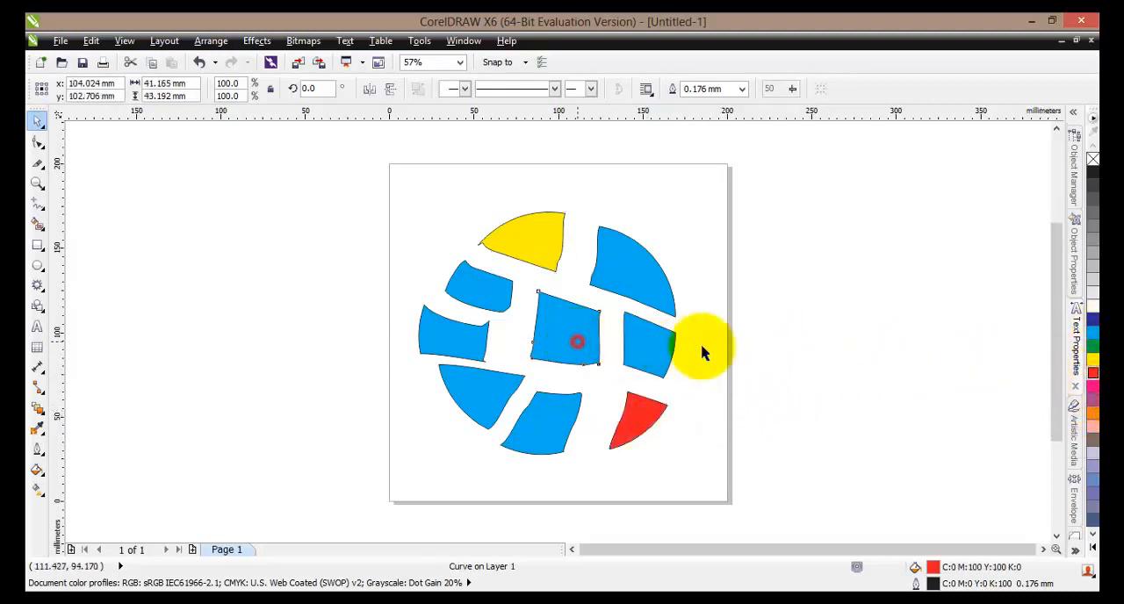
left_click(1094, 173)
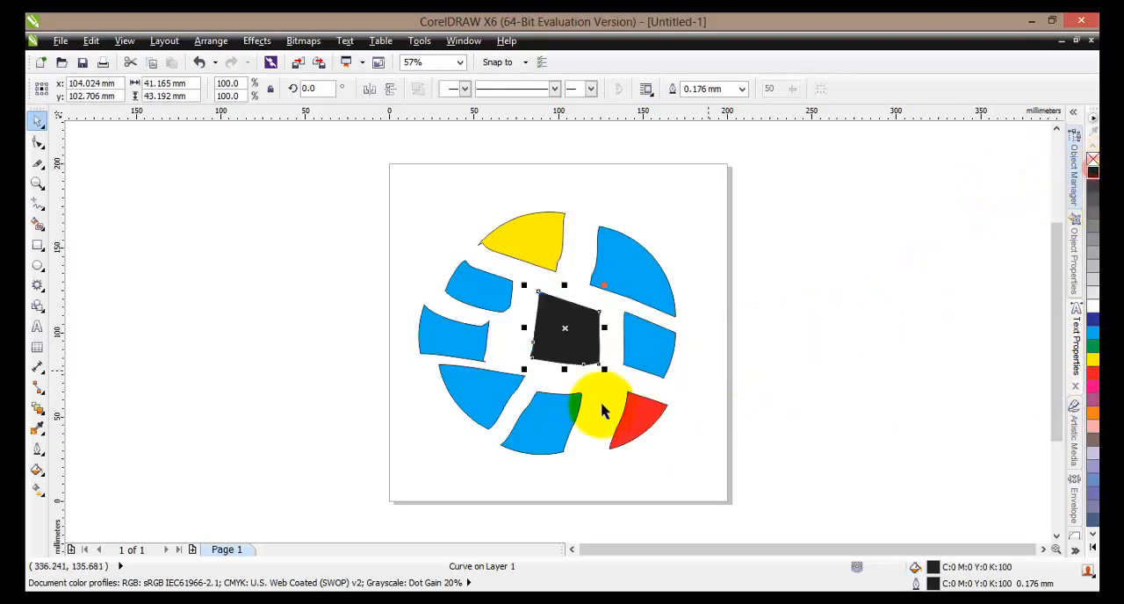
left_click(492, 390)
left_click(1093, 337)
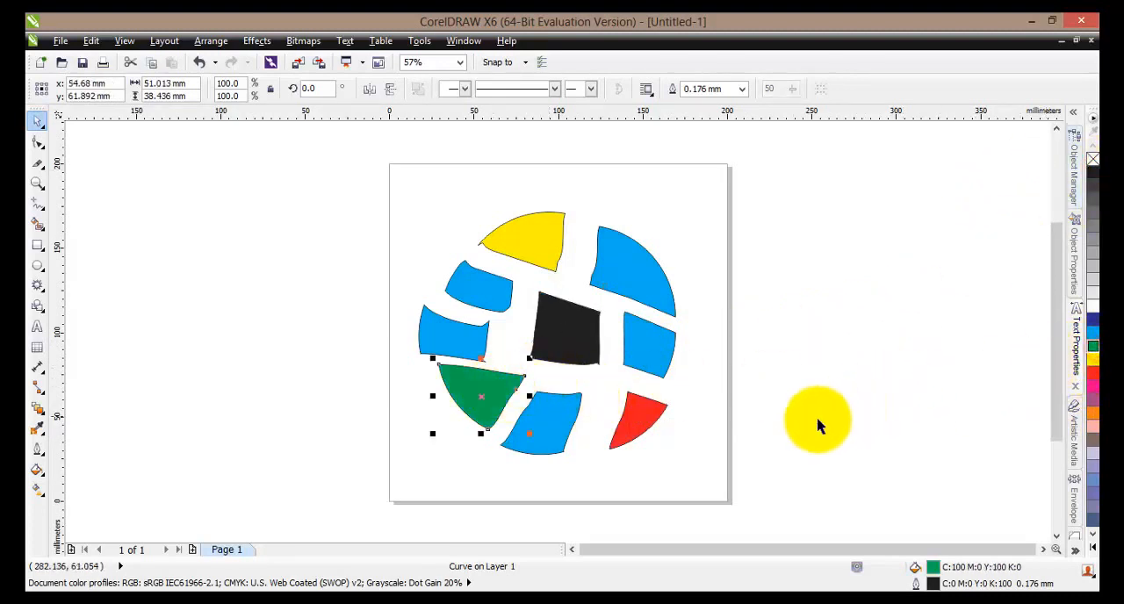
- Fill the circle's bottom-centre piece with magenta
left_click(573, 415)
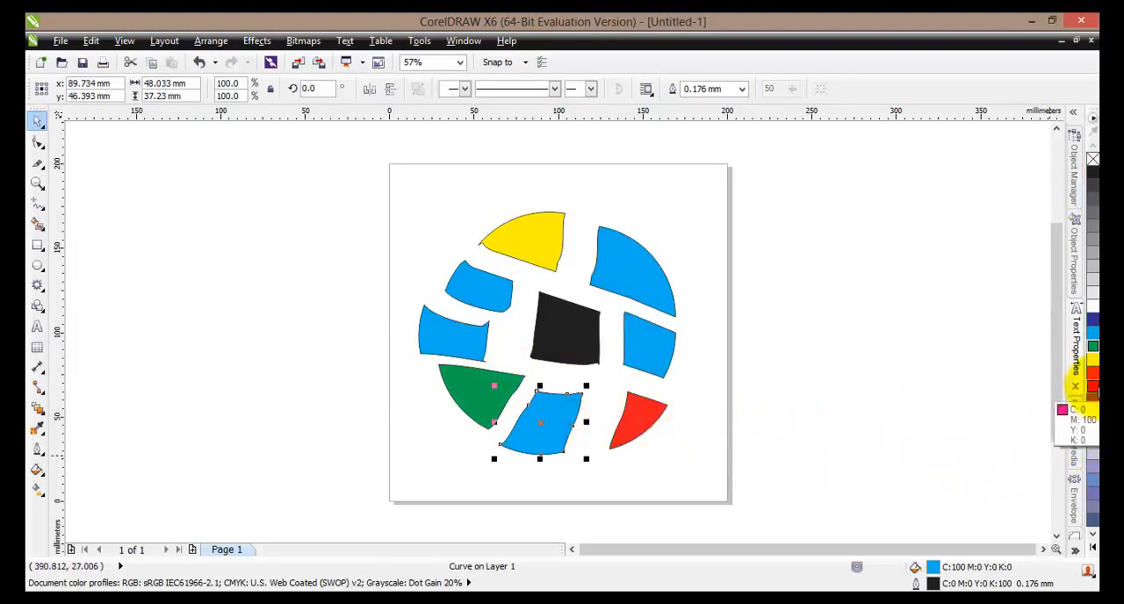
left_click(1094, 387)
left_click(536, 232)
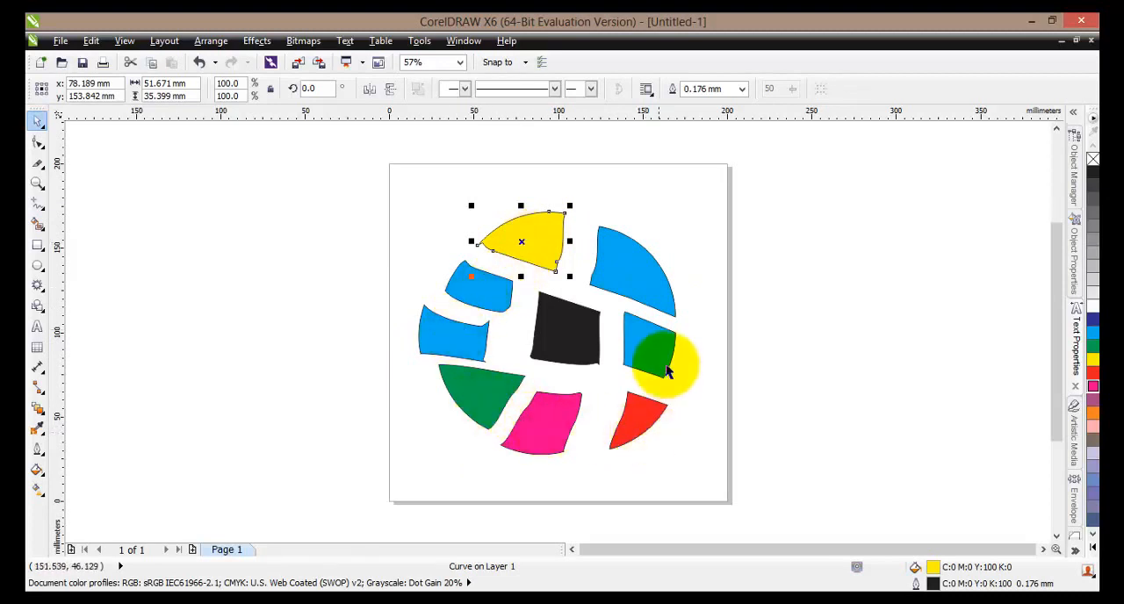
- Undo all the recolouring, piece moves and Knife cuts back to the whole blue circle
left_click(200, 63)
left_click(200, 62)
left_click(200, 62)
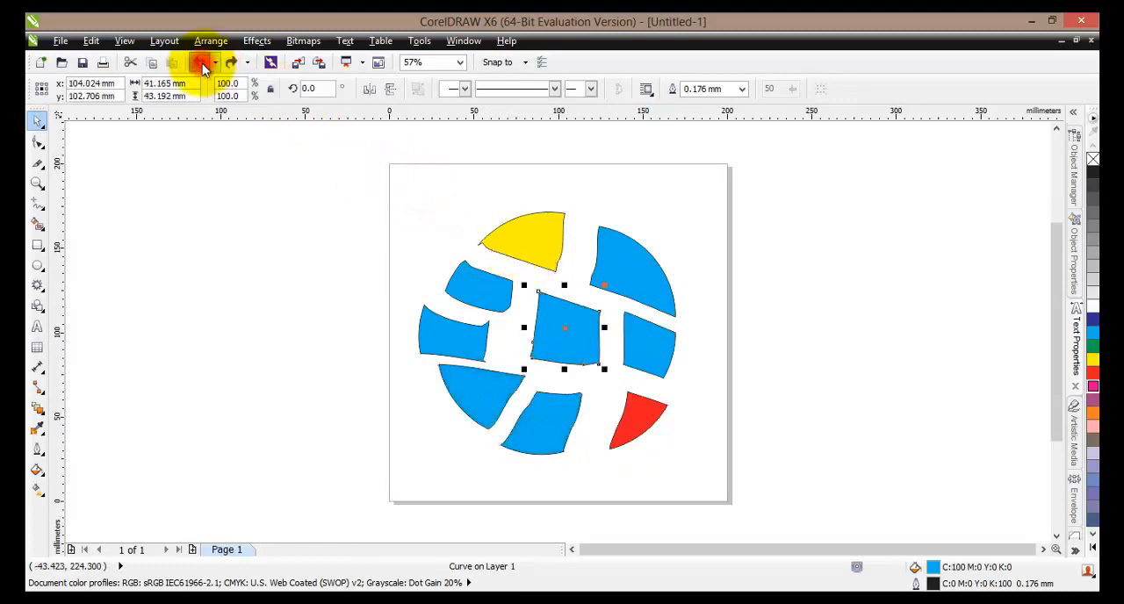
left_click(201, 63)
left_click(200, 62)
left_click(201, 62)
left_click(200, 63)
left_click(201, 63)
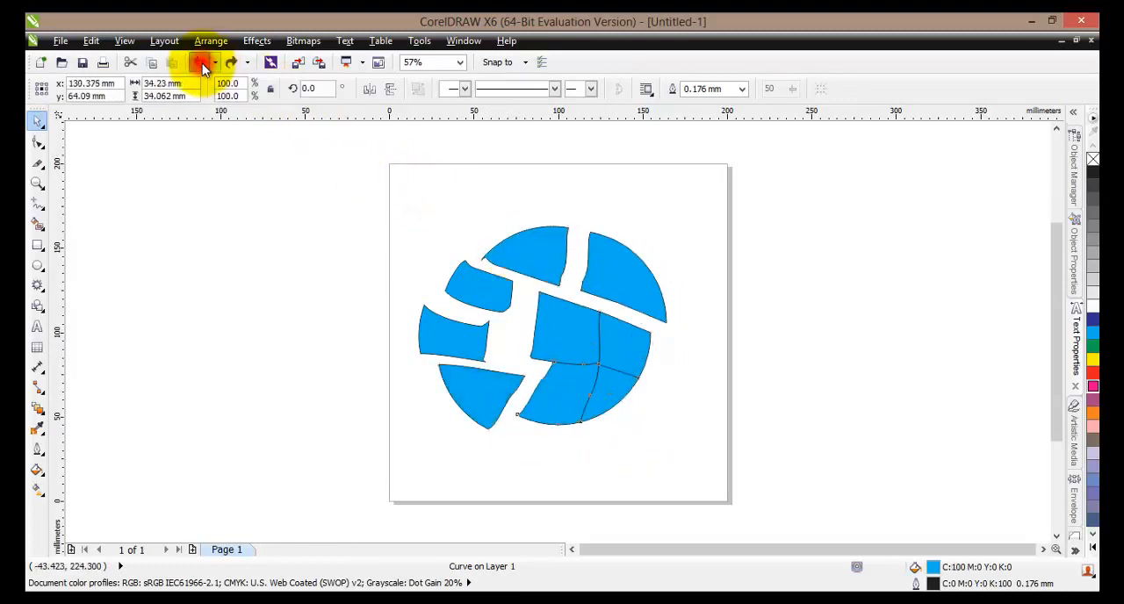
left_click(201, 63)
left_click(201, 62)
left_click(200, 63)
left_click(200, 62)
left_click(200, 63)
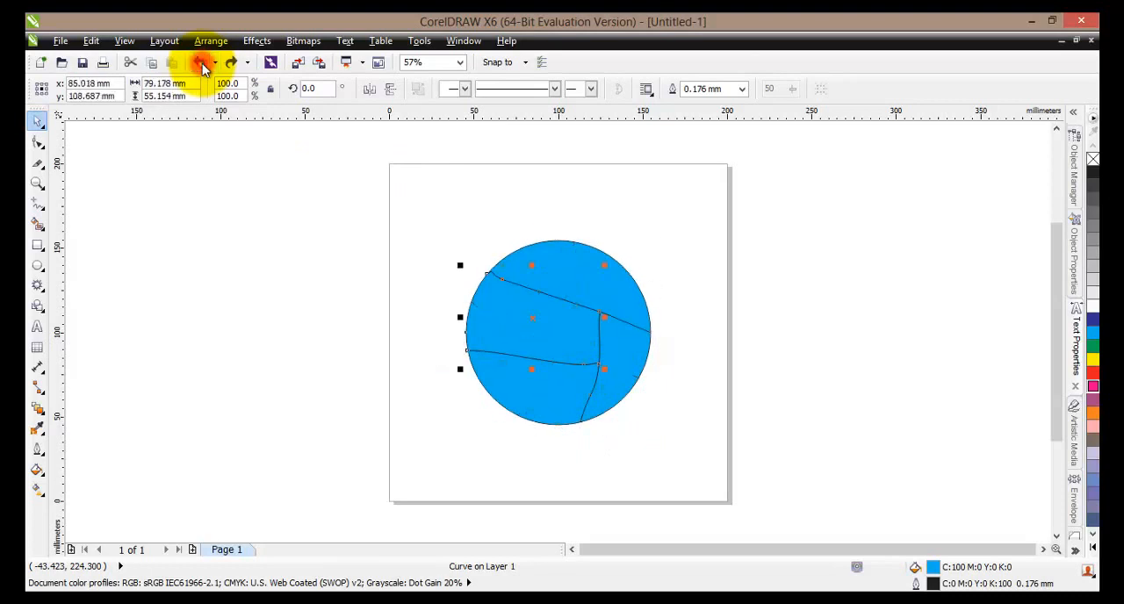
left_click(200, 62)
left_click(200, 63)
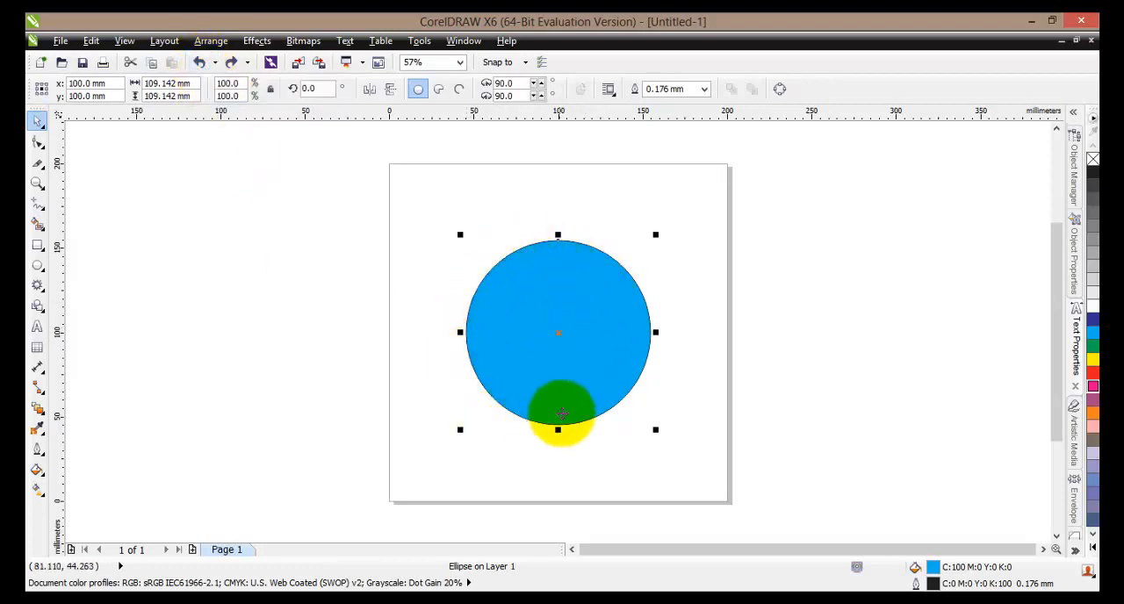
- Cut the circle into four quarters with the Knife tool, using one vertical cut and a horizontal cut on each side
left_click(44, 169)
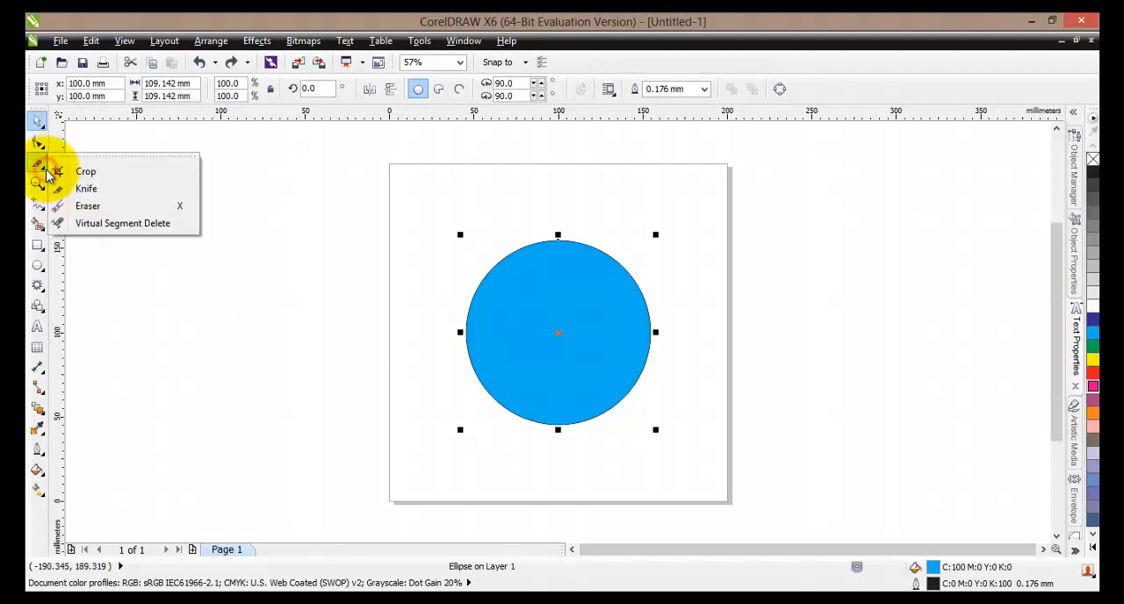
left_click(87, 208)
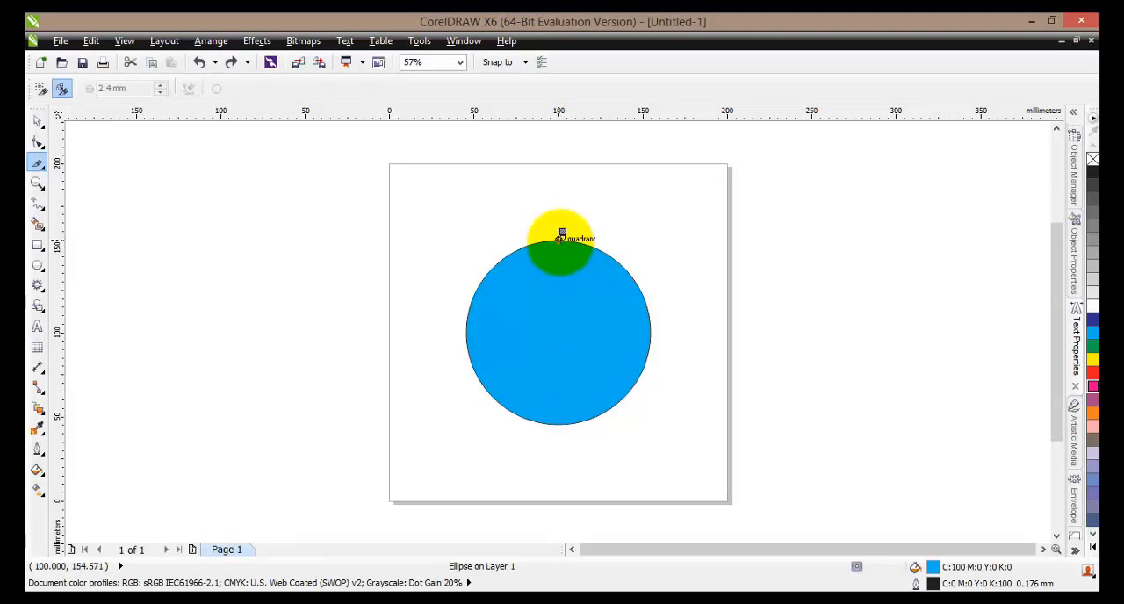
left_click(560, 239)
left_click_drag(563, 245, 557, 427)
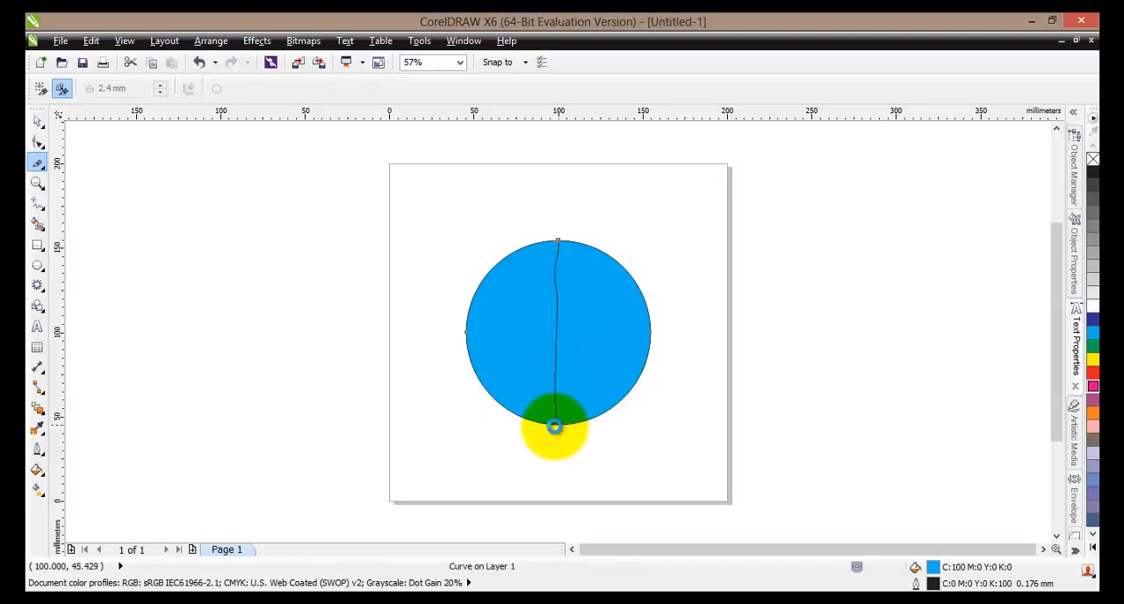
left_click(650, 331)
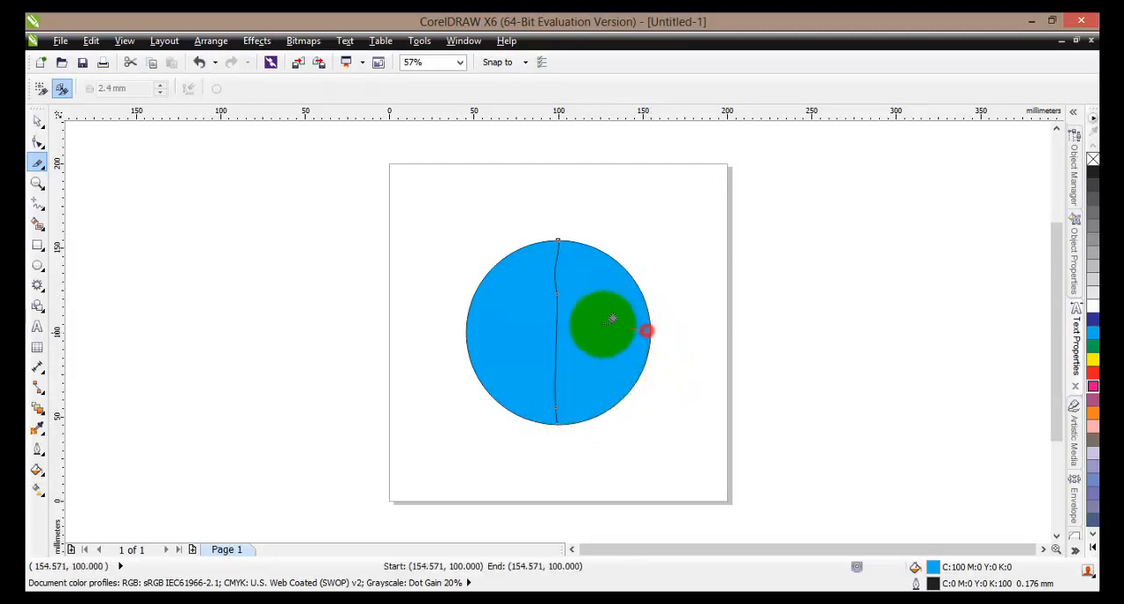
left_click(557, 324)
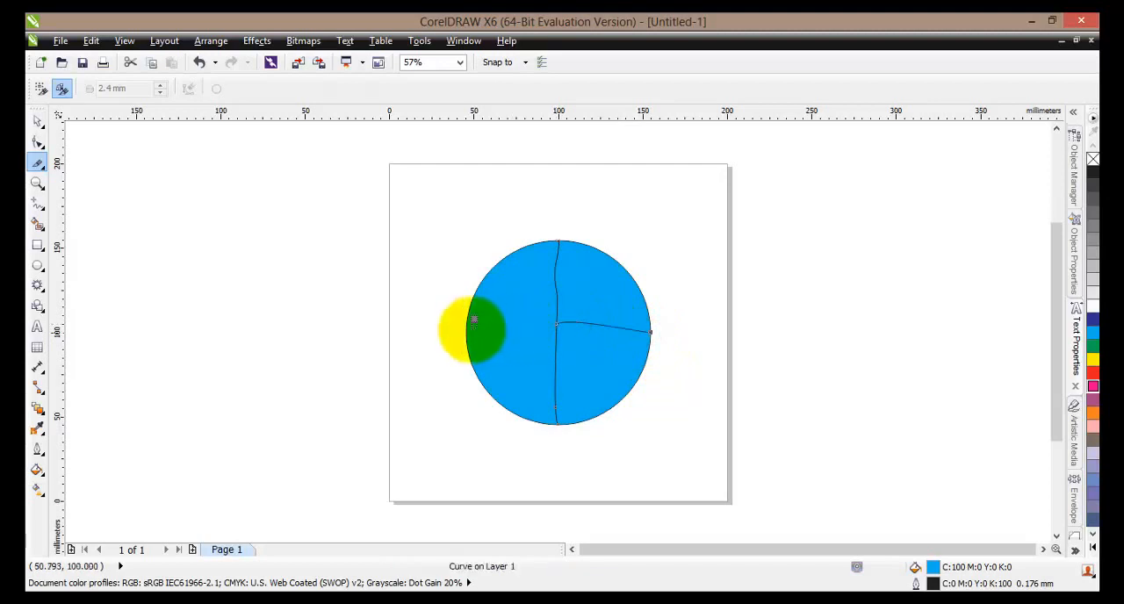
left_click(469, 330)
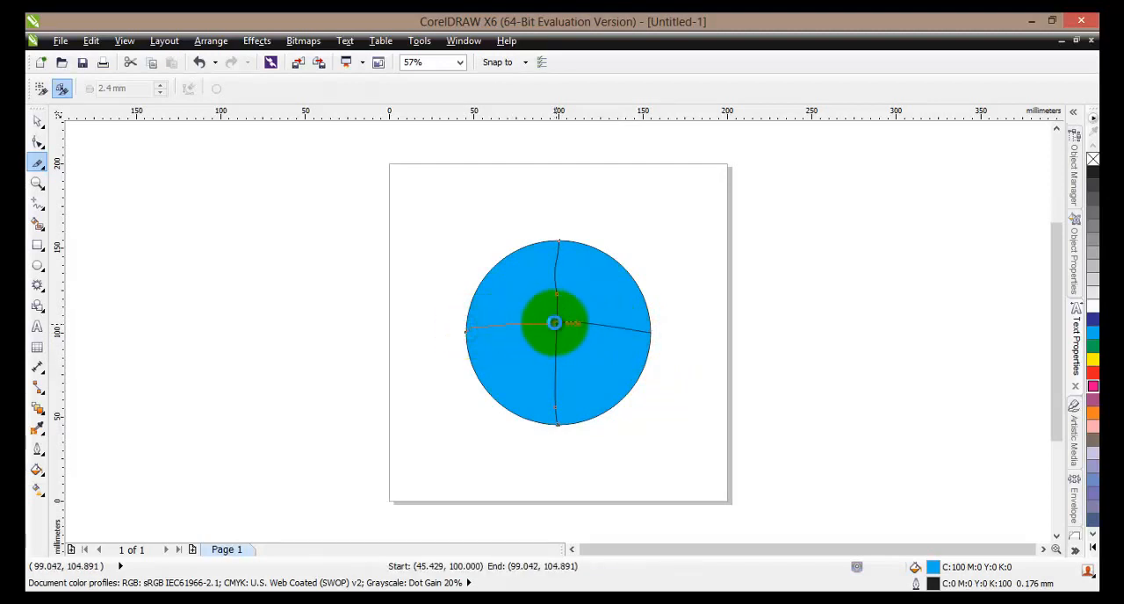
left_click(554, 324)
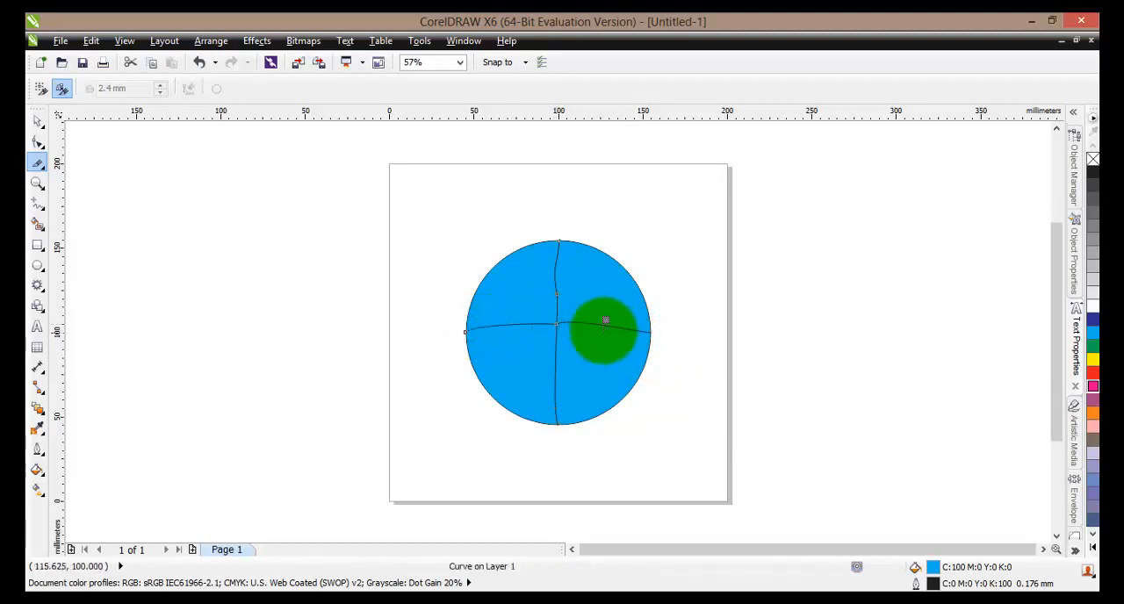
- Move the four quarters of the circle so that narrow gaps separate them
left_click(35, 117)
left_click(503, 308)
left_click_drag(515, 301, 493, 268)
left_click_drag(597, 307, 614, 282)
left_click_drag(531, 365, 506, 342)
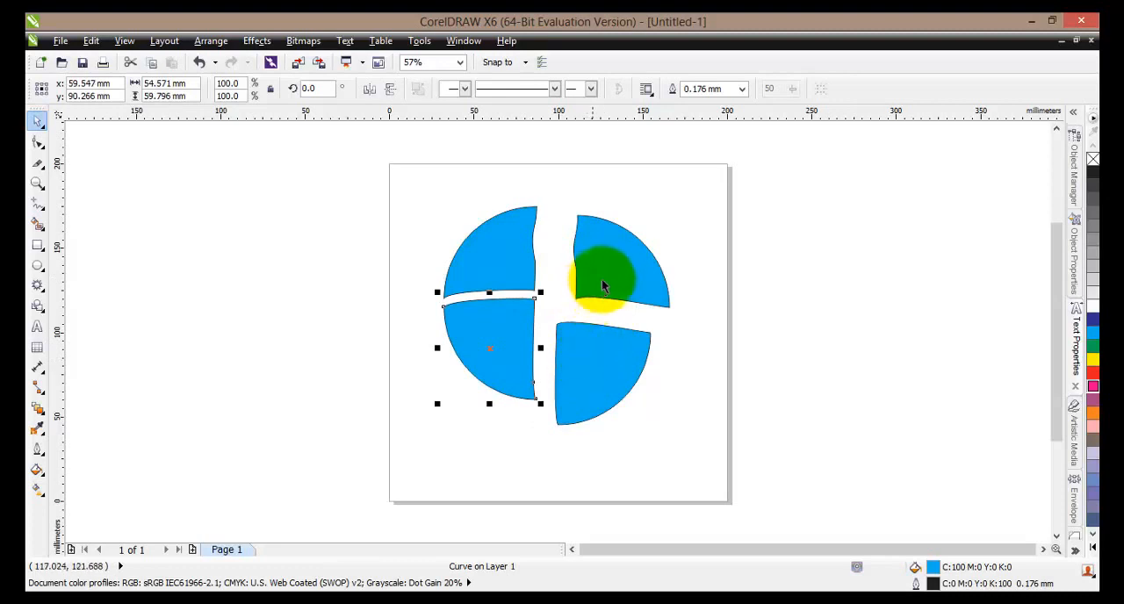
left_click_drag(601, 281, 559, 263)
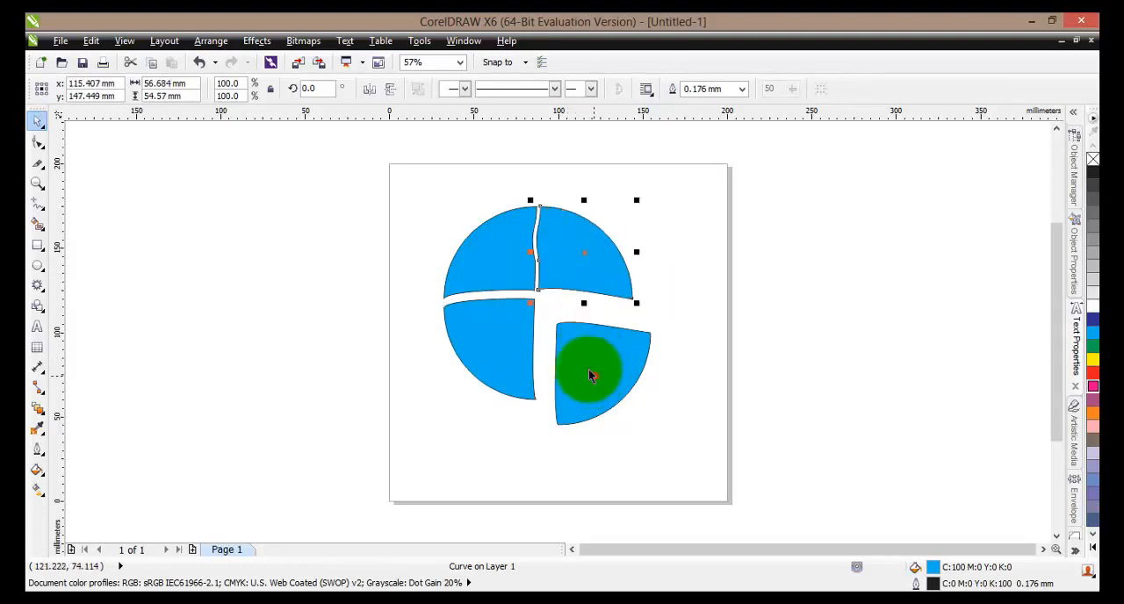
left_click_drag(589, 371, 571, 347)
left_click(581, 369)
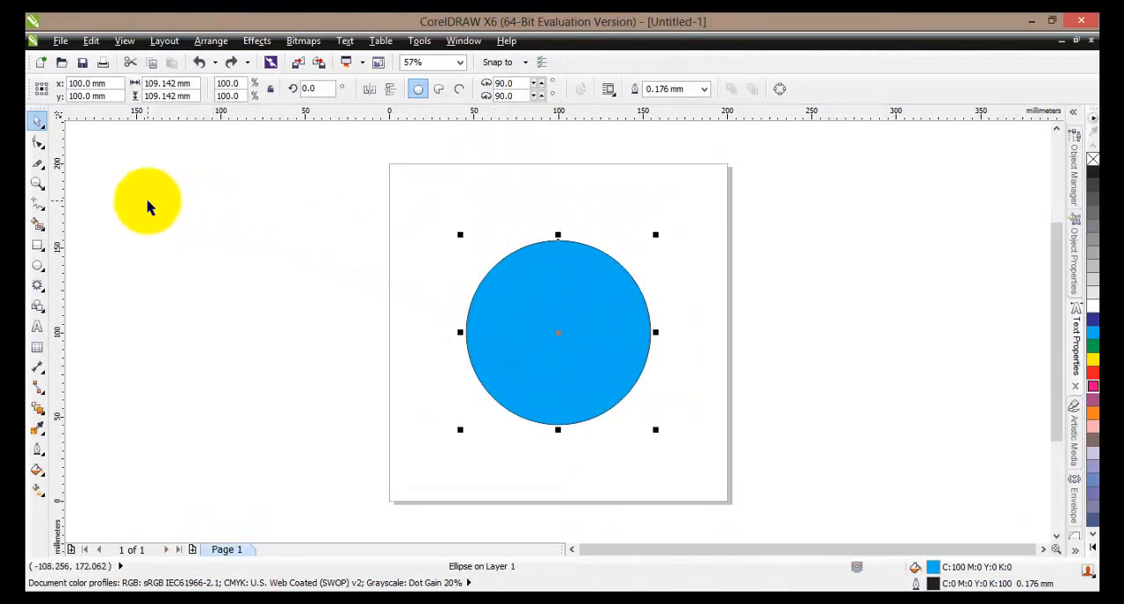
- Float the Crop tool group and erase a horizontal, a vertical and a ring-shaped stroke through the circle with a 2.4 mm Eraser
left_click(46, 174)
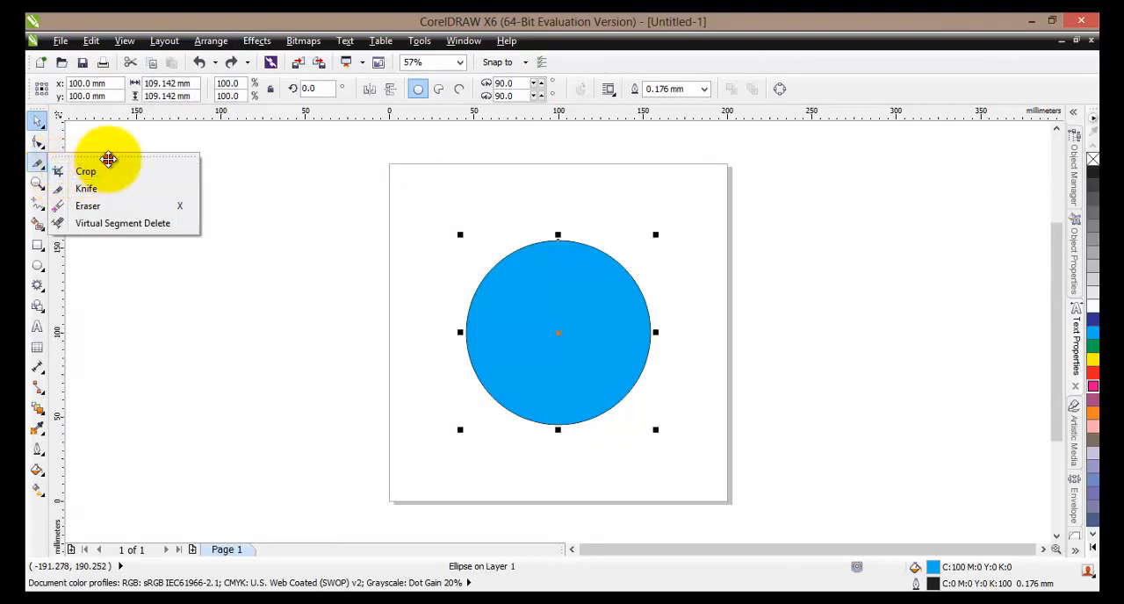
left_click_drag(111, 159, 278, 256)
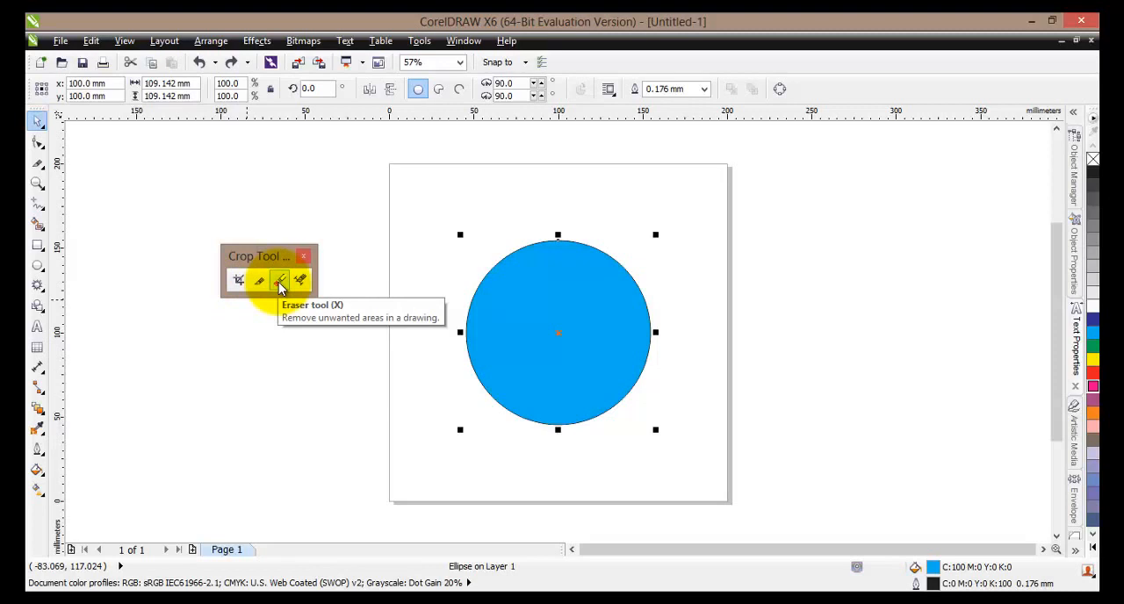
left_click(279, 281)
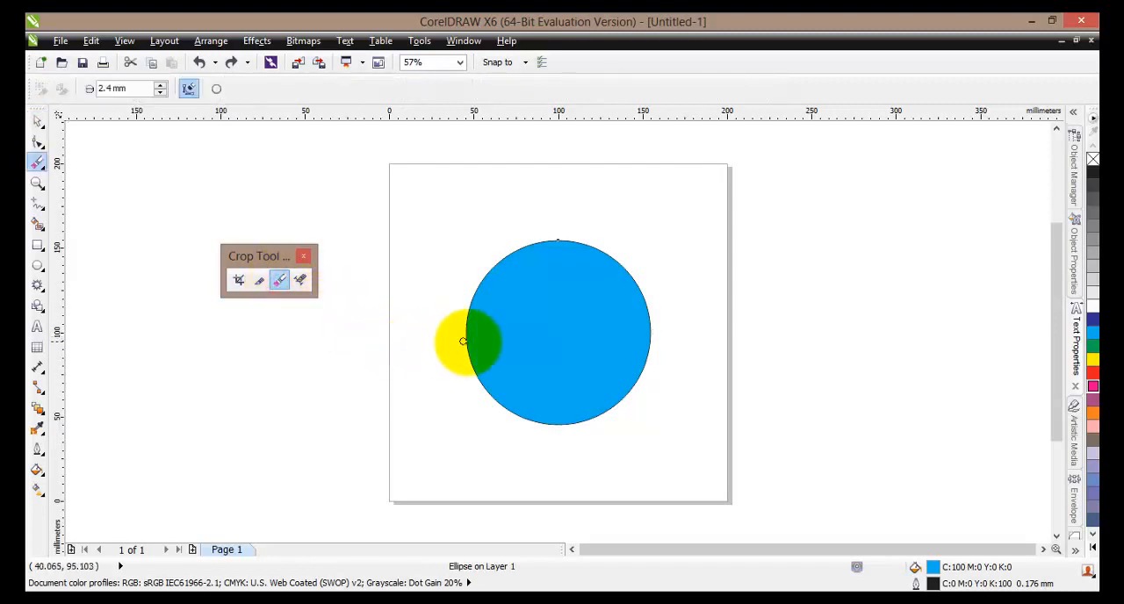
mouse_move(467, 342)
left_mouse_down()
mouse_move(585, 332)
mouse_move(660, 341)
left_mouse_up()
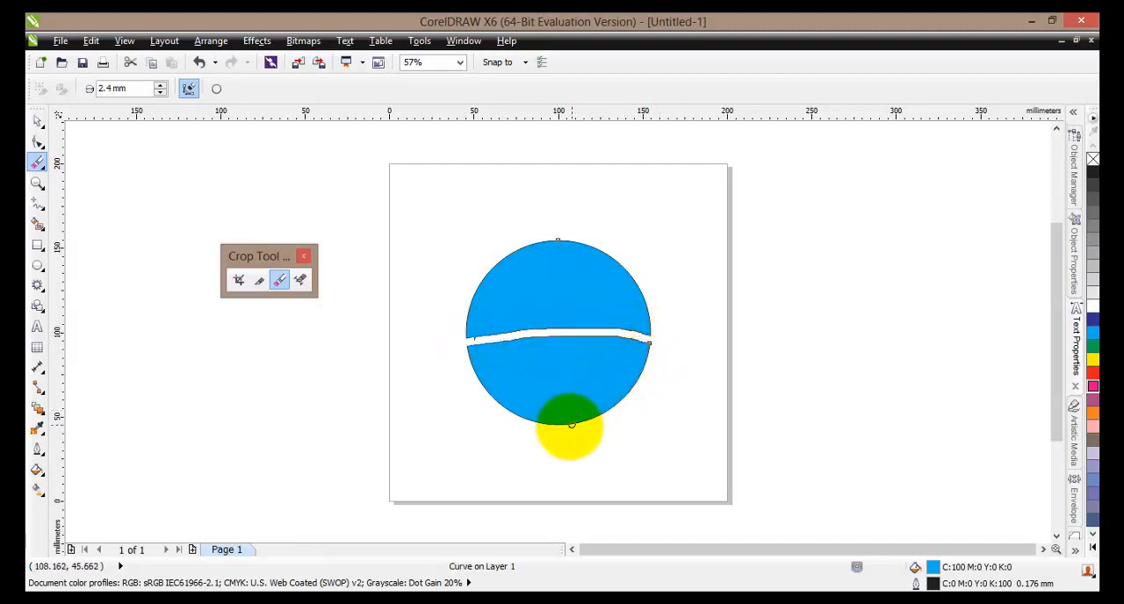
mouse_move(567, 425)
left_mouse_down()
mouse_move(557, 255)
mouse_move(495, 326)
mouse_move(501, 369)
mouse_move(603, 372)
mouse_move(620, 313)
mouse_move(585, 268)
mouse_move(492, 226)
left_mouse_up()
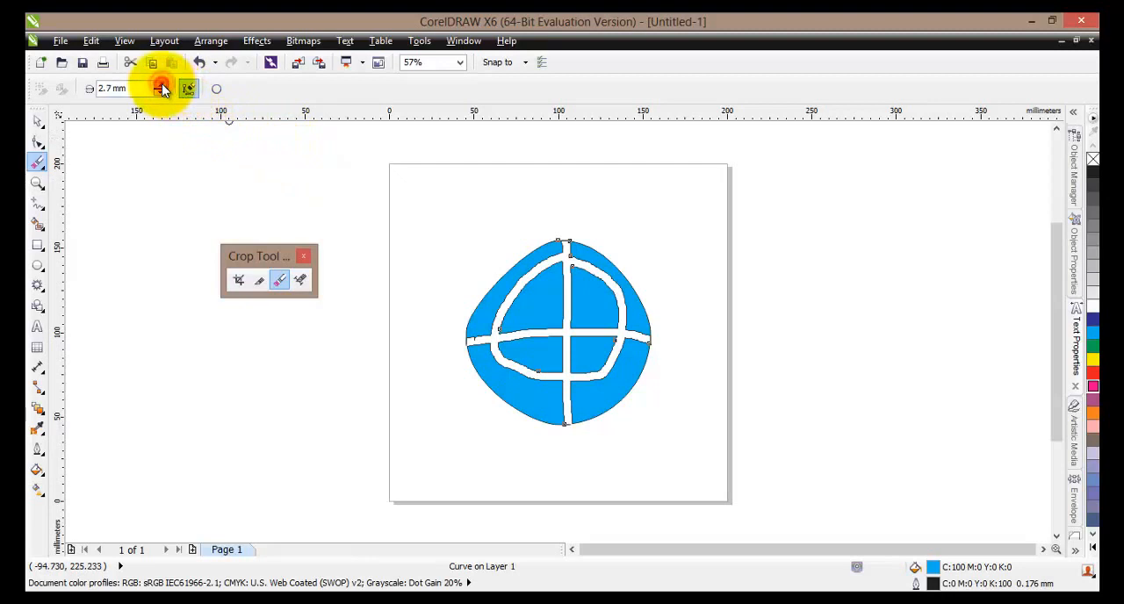
- Set the eraser thickness to 9 mm and erase two crossing diagonal bands through the circle
left_click_drag(135, 89, 92, 91)
left_click(117, 89)
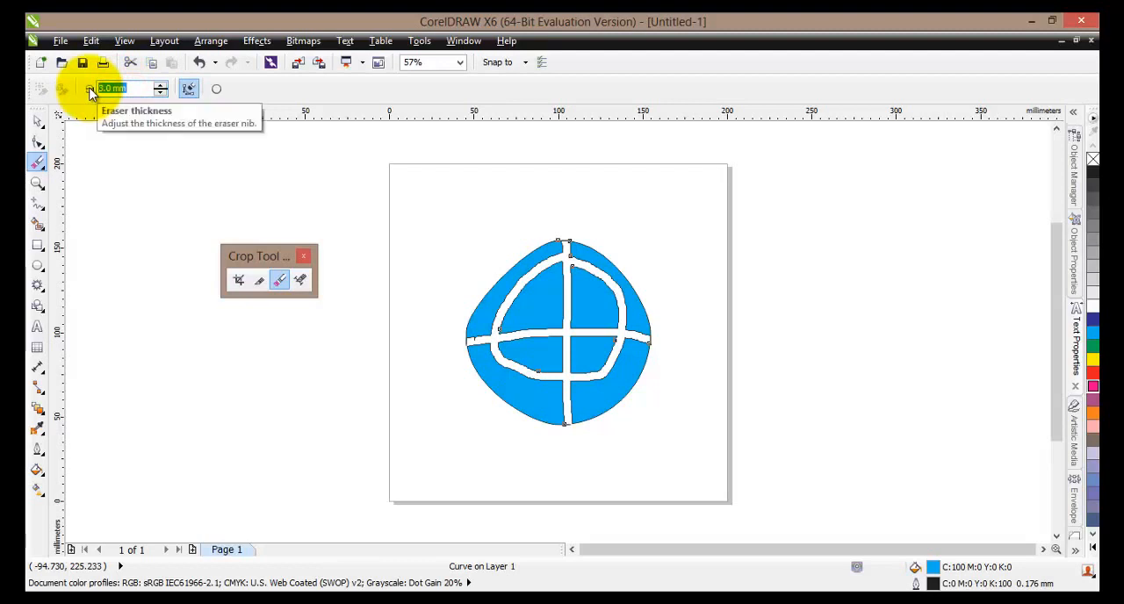
type("9")
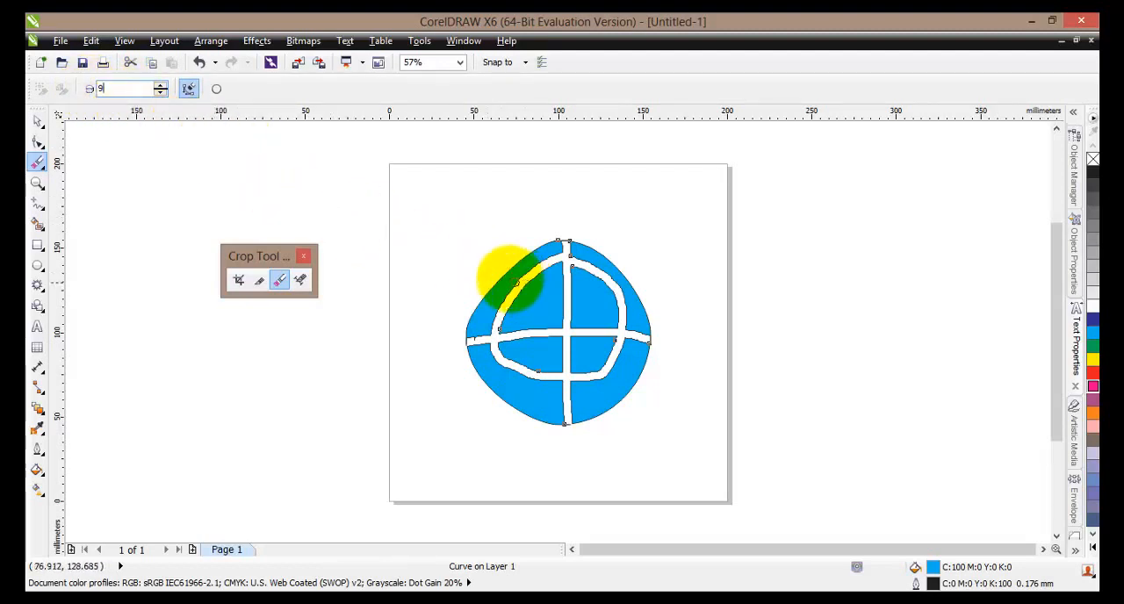
key("Return")
left_click_drag(490, 270, 648, 405)
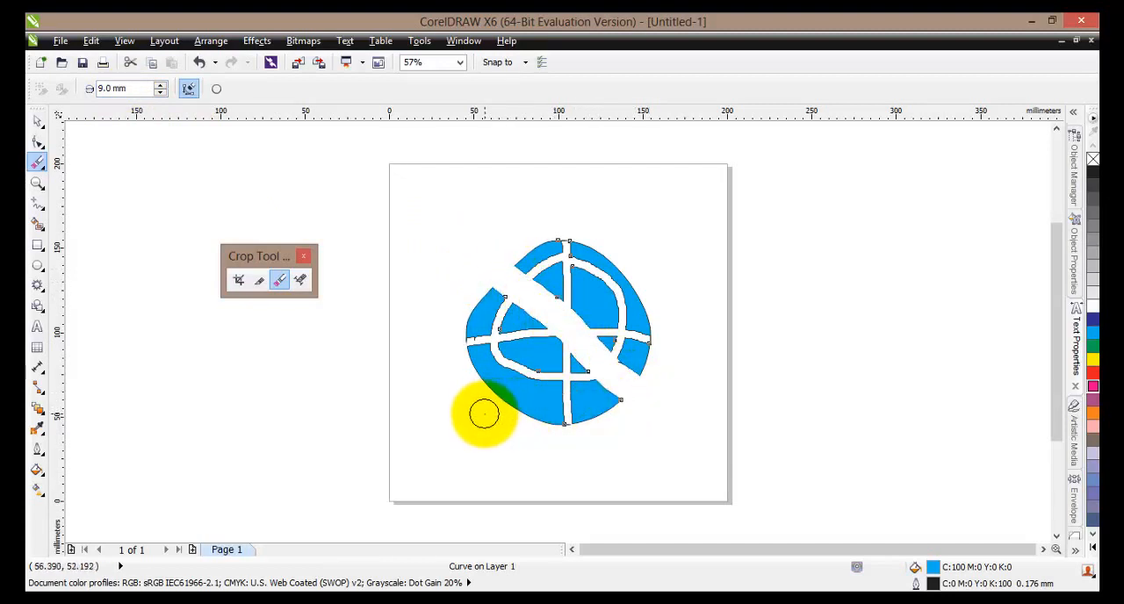
left_click_drag(484, 409, 644, 264)
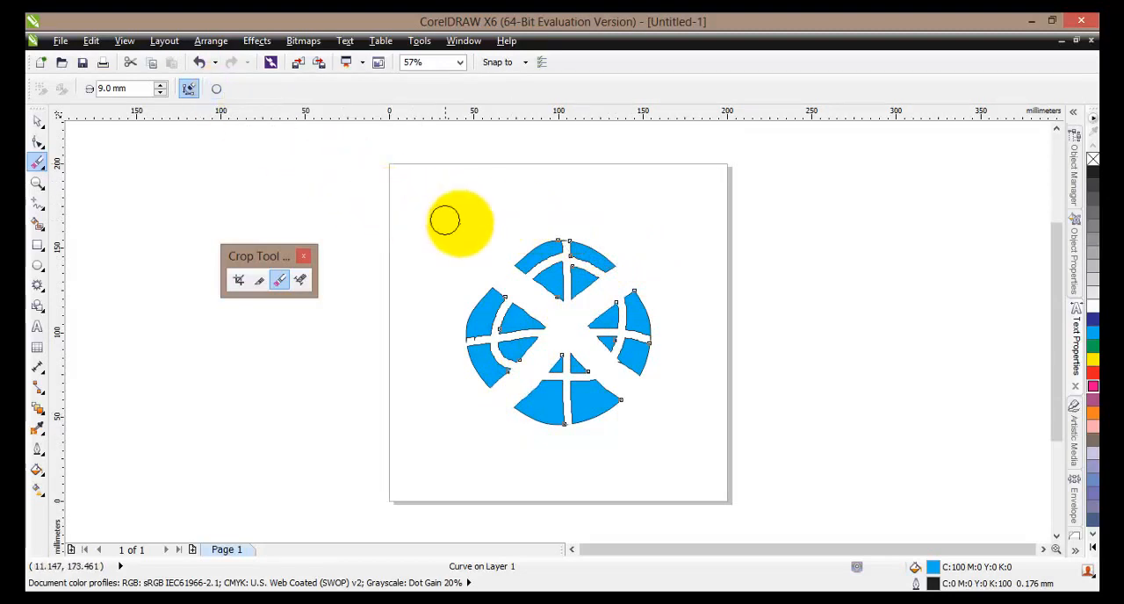
- Erase a horizontal and a vertical band through the circle with a square nib, and undo all the eraser strokes
left_click(217, 88)
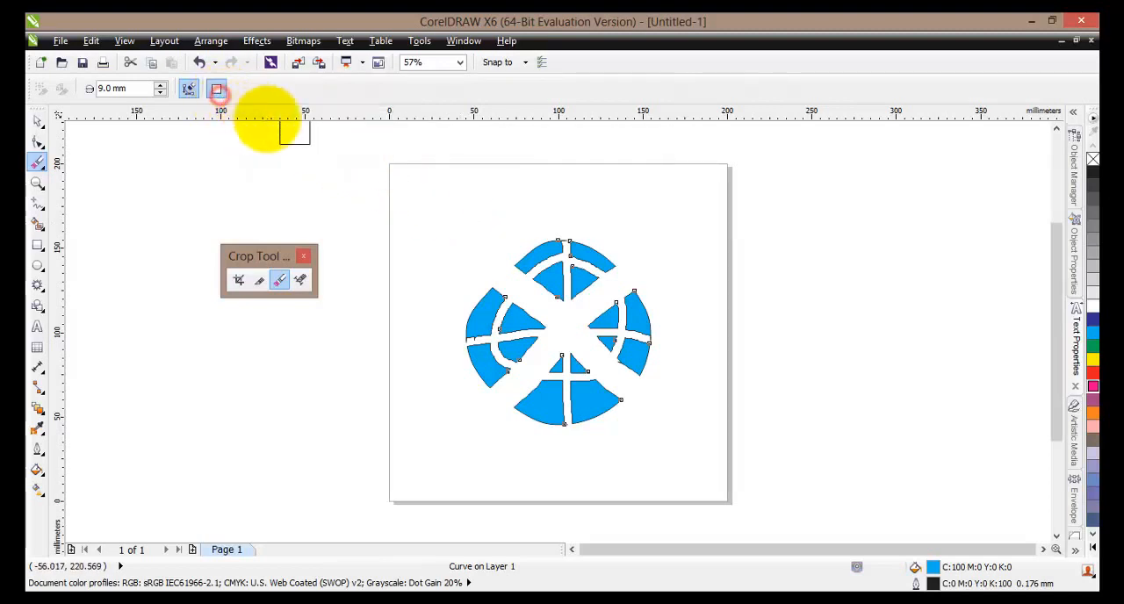
mouse_move(488, 292)
left_mouse_down()
mouse_move(484, 339)
mouse_move(477, 322)
mouse_move(498, 318)
mouse_move(639, 331)
left_mouse_up()
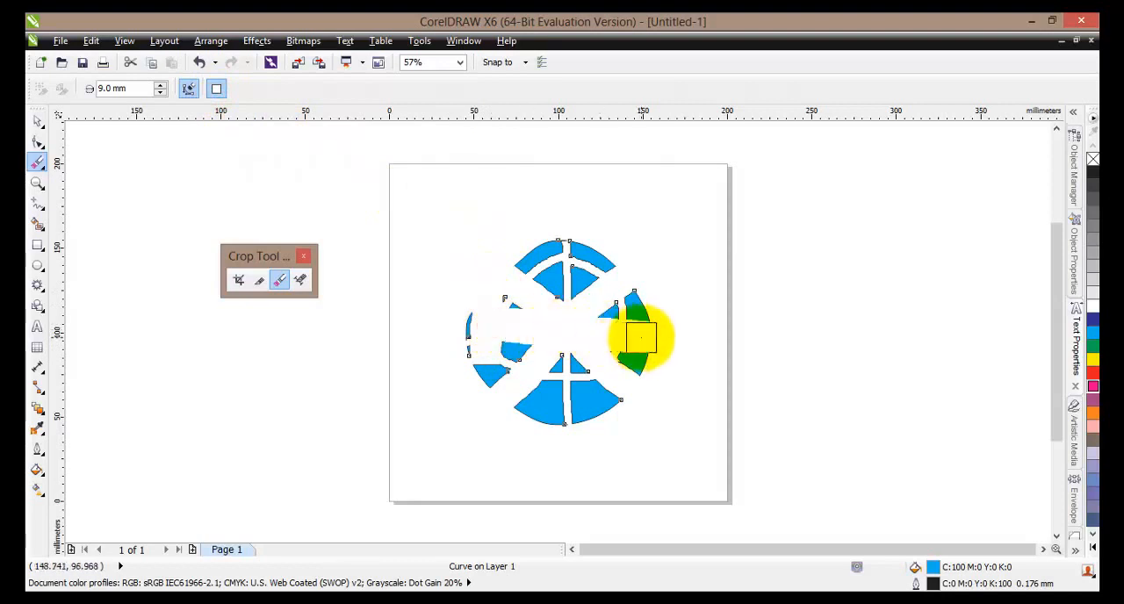
left_click_drag(572, 235, 569, 416)
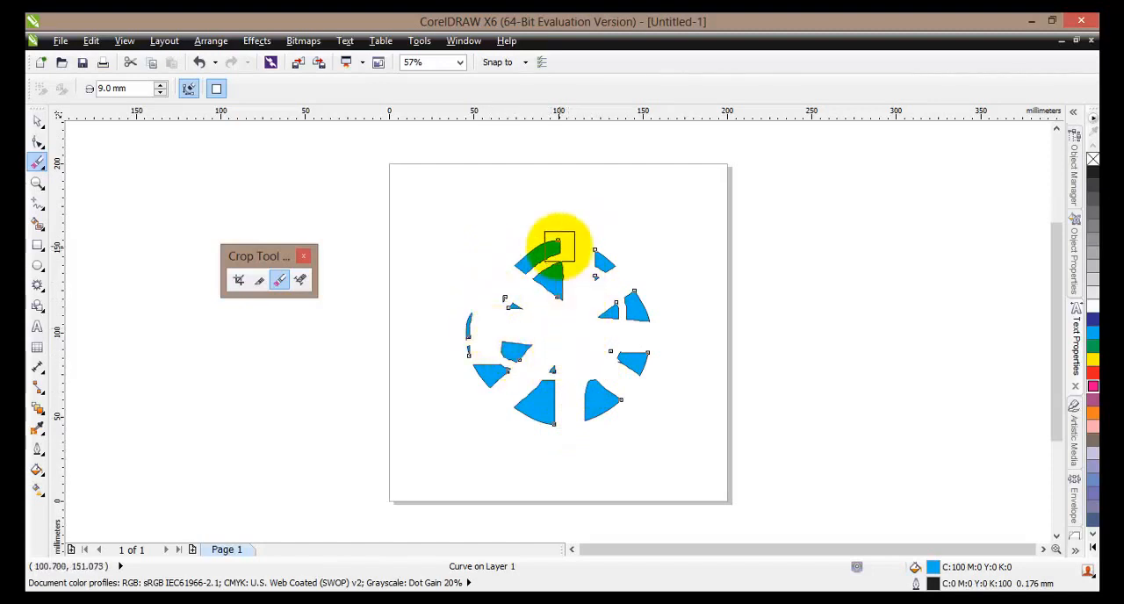
key("ctrl+z")
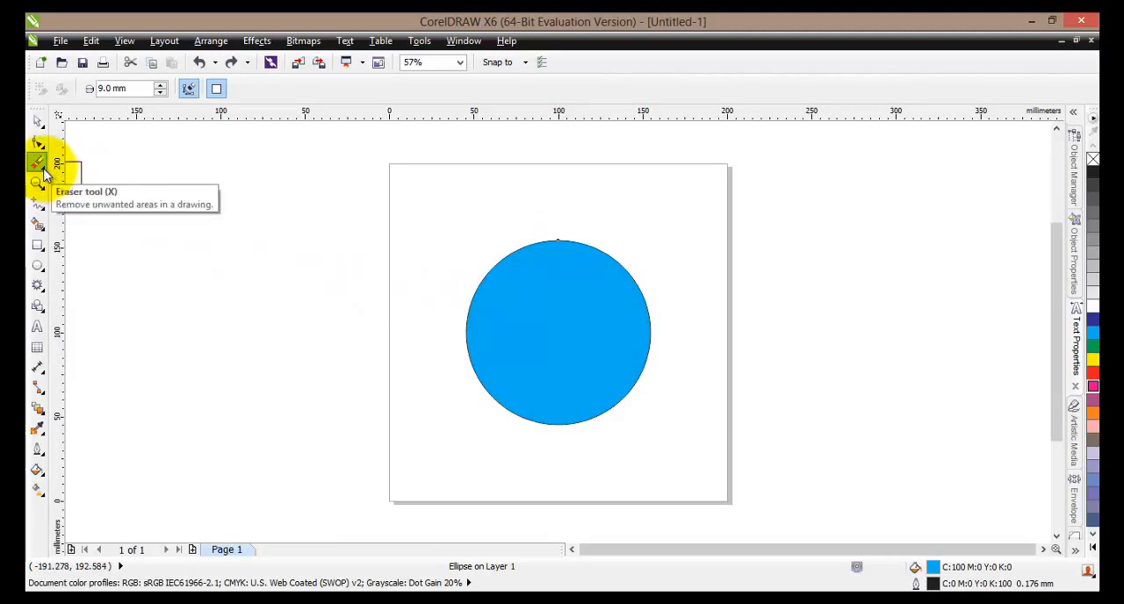
- Erase two crossing curved strokes through the whole circle with the Eraser set to a 1 mm circular nib
left_click(45, 171)
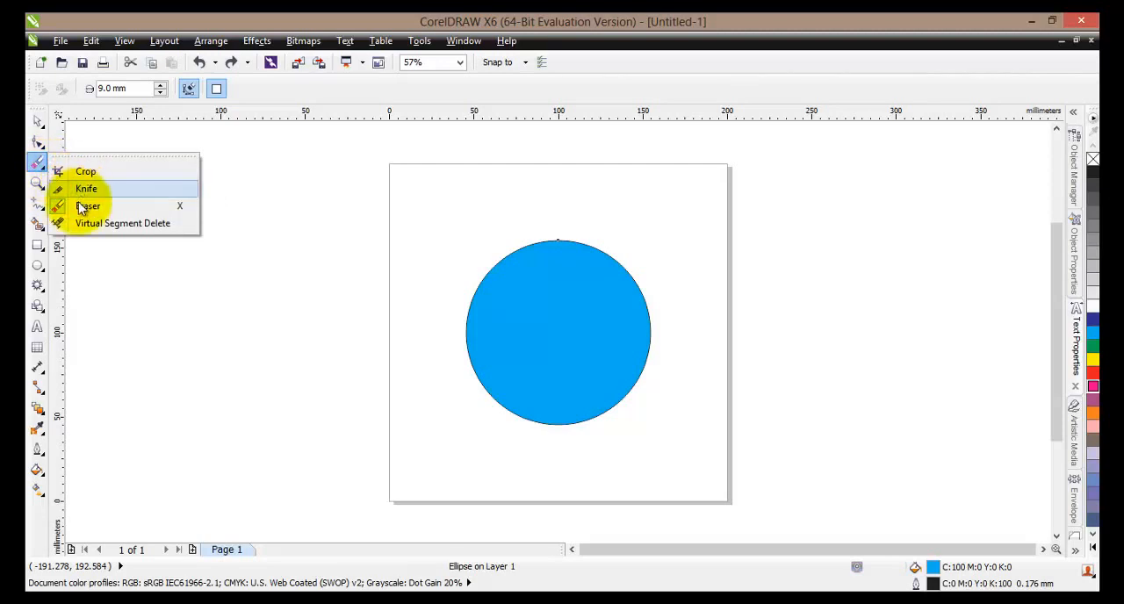
left_click(181, 212)
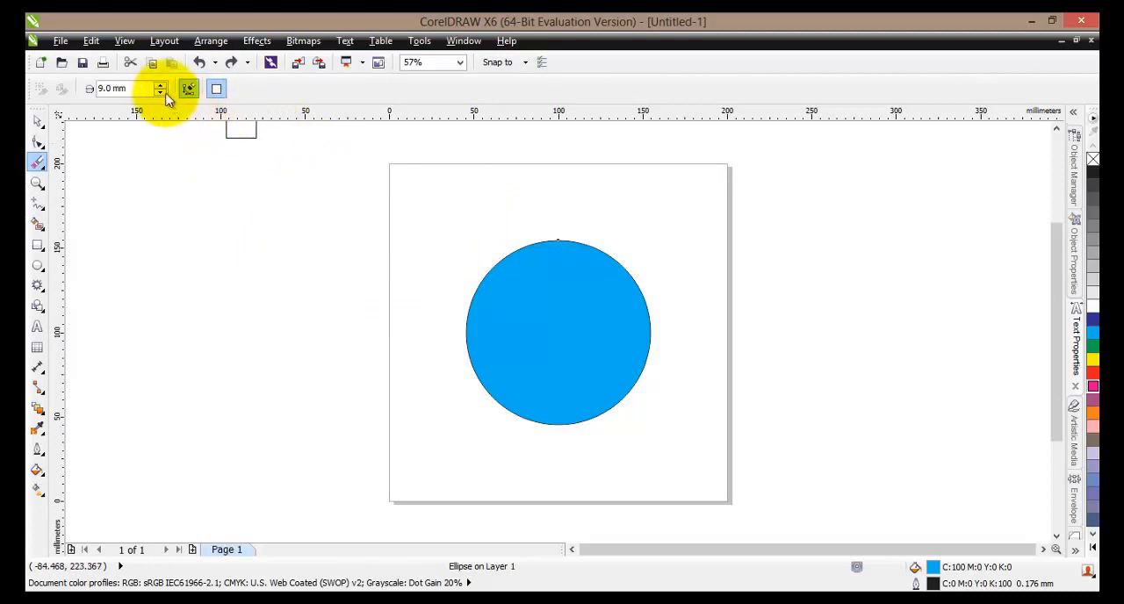
left_click_drag(142, 87, 88, 92)
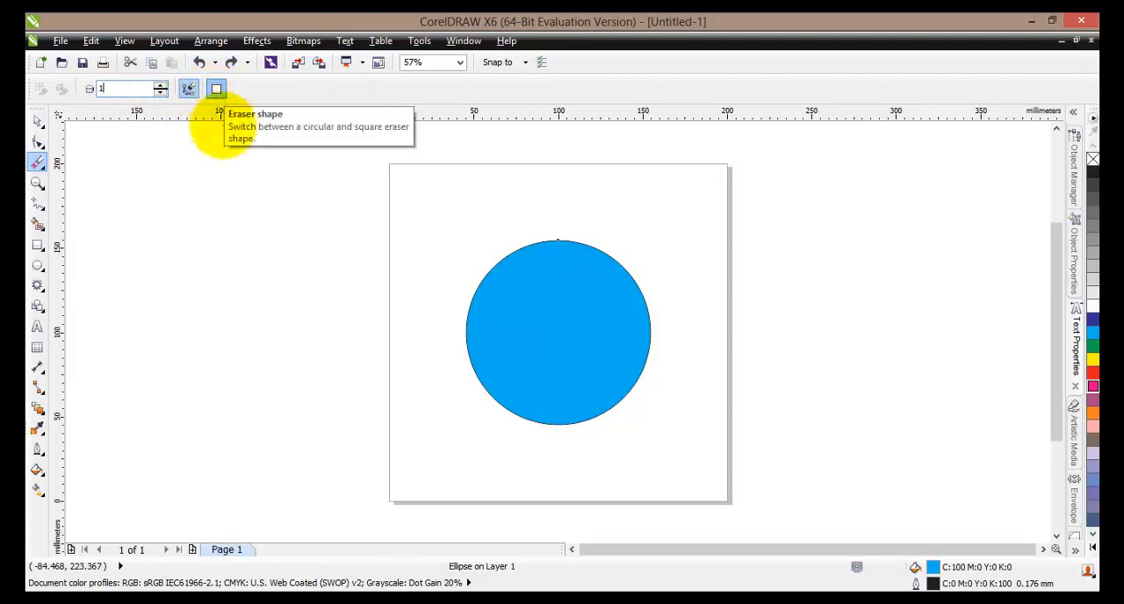
left_click(214, 90)
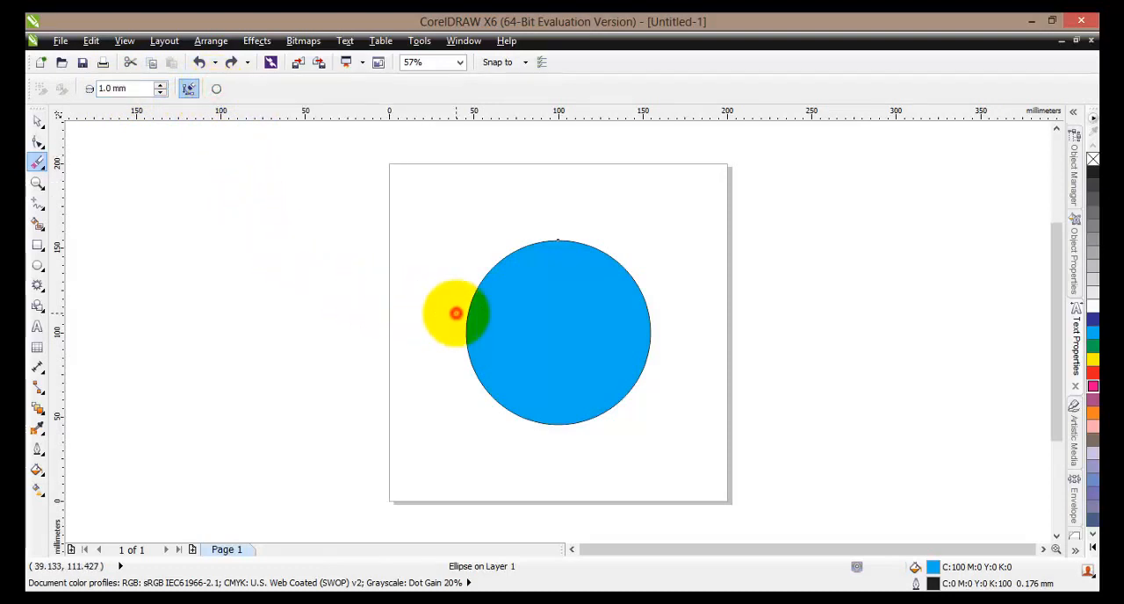
mouse_move(456, 314)
left_mouse_down()
mouse_move(567, 326)
mouse_move(620, 366)
mouse_move(649, 411)
left_mouse_up()
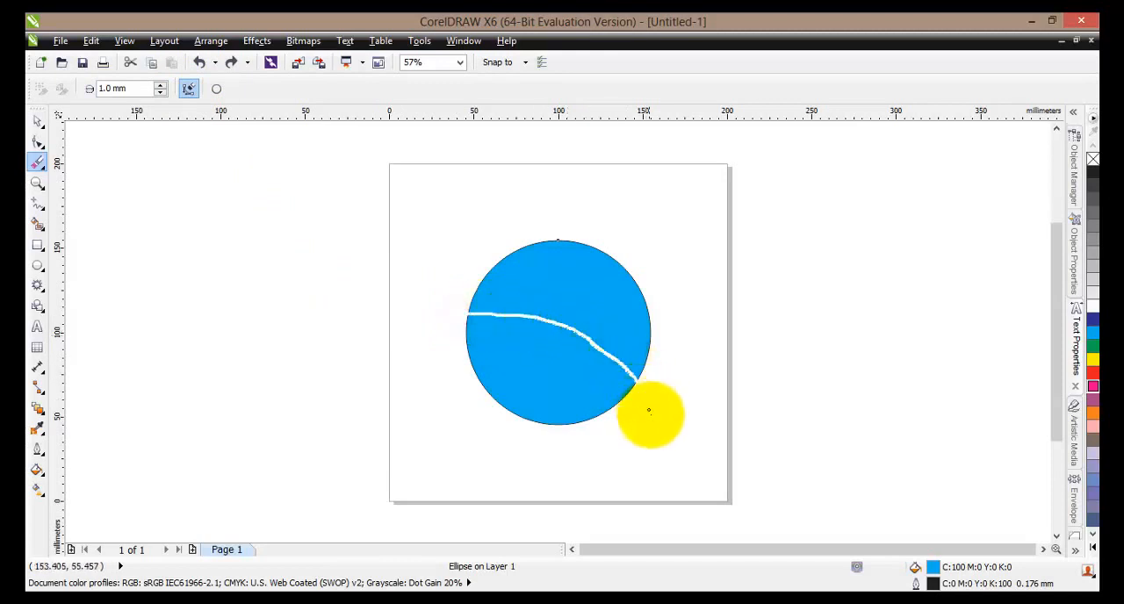
mouse_move(497, 411)
left_mouse_down()
mouse_move(583, 308)
mouse_move(650, 263)
left_mouse_up()
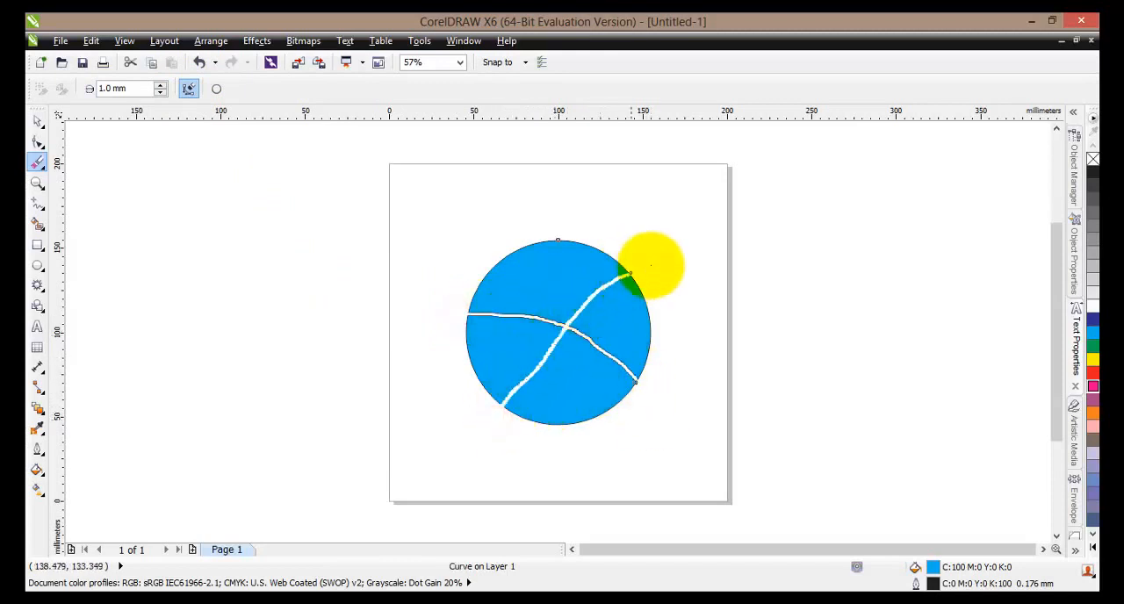
- Restore the whole circle and slice it with the Knife tool horizontally across the middle and diagonally through the lower half
mouse_move(486, 231)
left_mouse_down()
mouse_move(517, 259)
mouse_move(594, 388)
mouse_move(598, 418)
left_mouse_up()
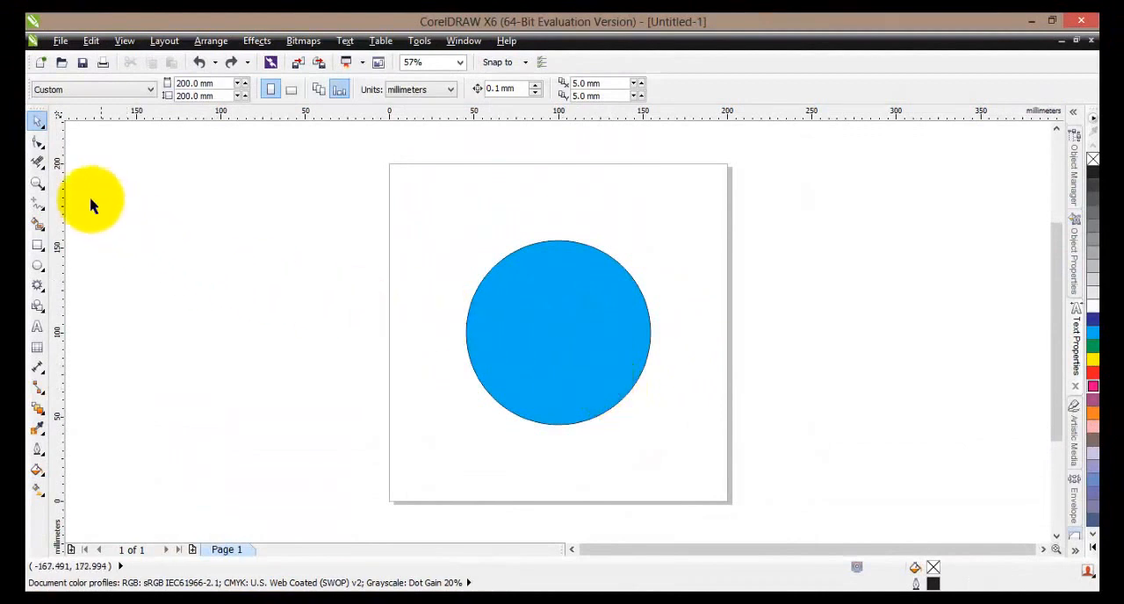
left_click(45, 169)
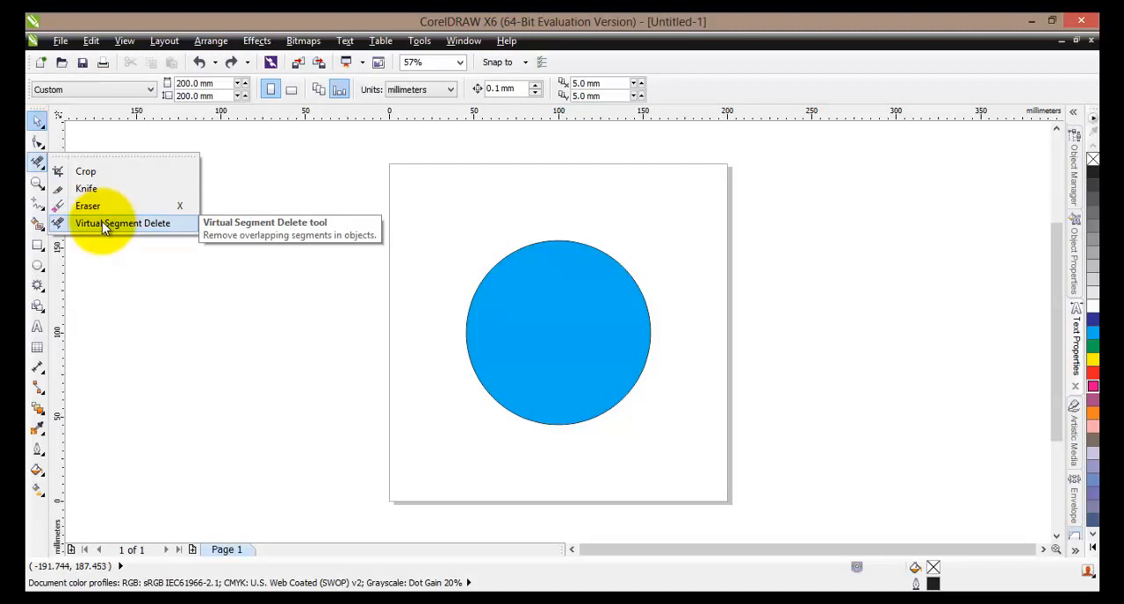
left_click(88, 189)
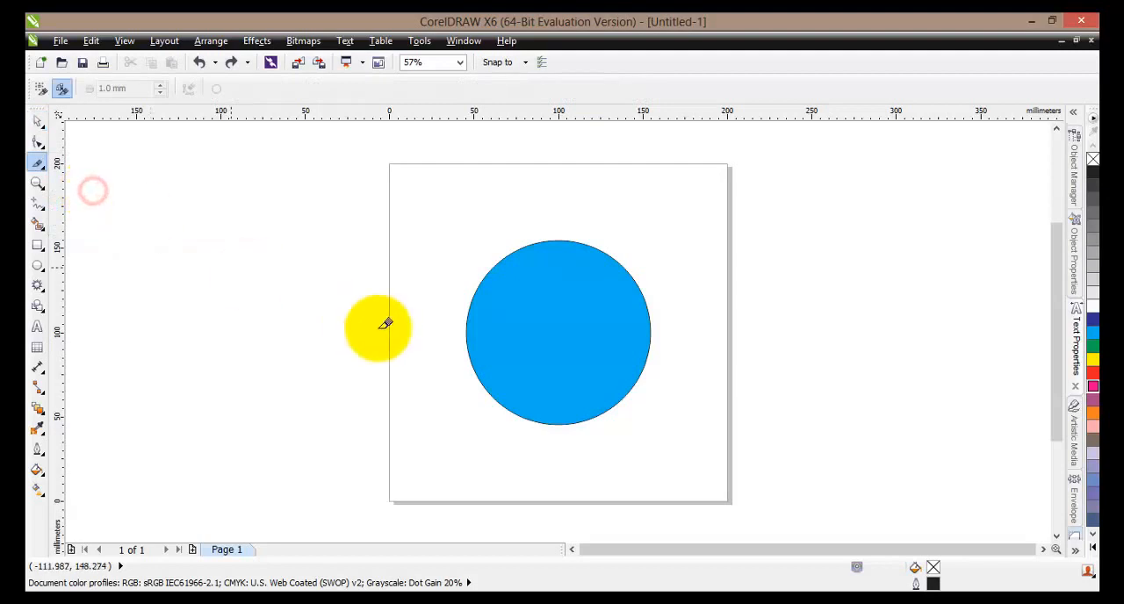
left_click_drag(470, 330, 655, 331)
left_click_drag(582, 331, 507, 405)
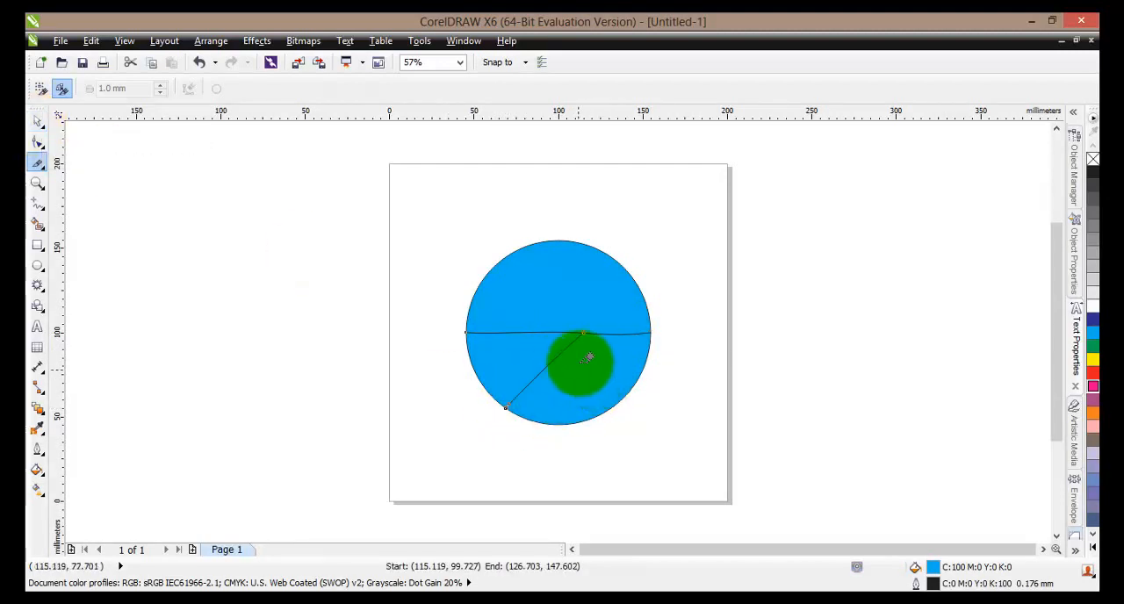
- Pull the three sliced pieces of the circle apart, moving the upper half up and the two lower pieces outward
left_click(39, 125)
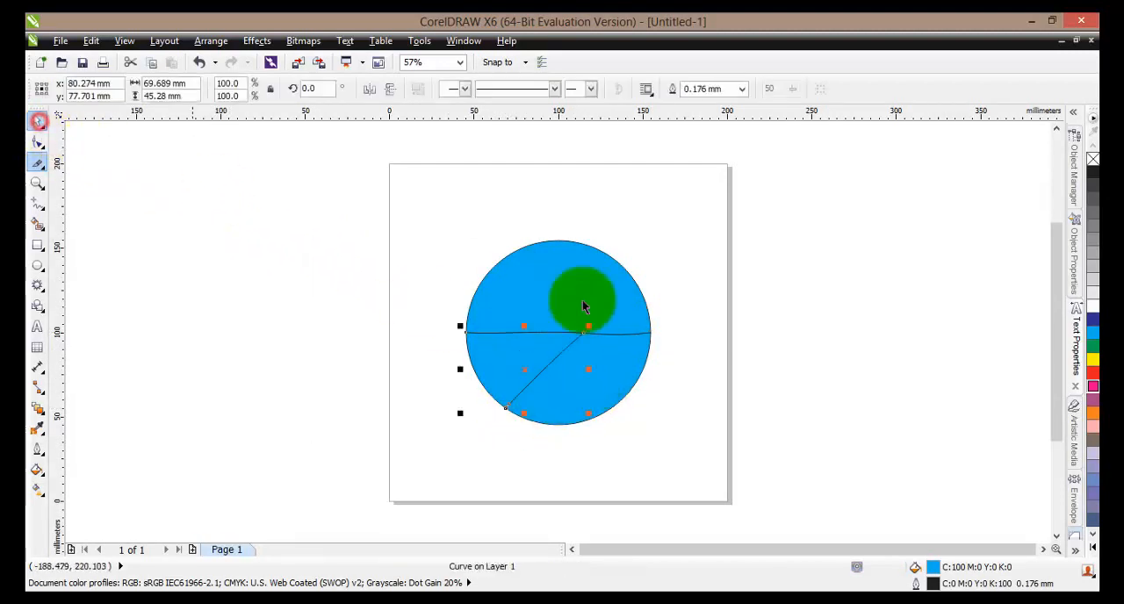
left_click(588, 295)
left_click_drag(546, 293, 550, 264)
left_click(522, 350)
left_click_drag(521, 334, 466, 338)
left_click_drag(585, 386, 629, 409)
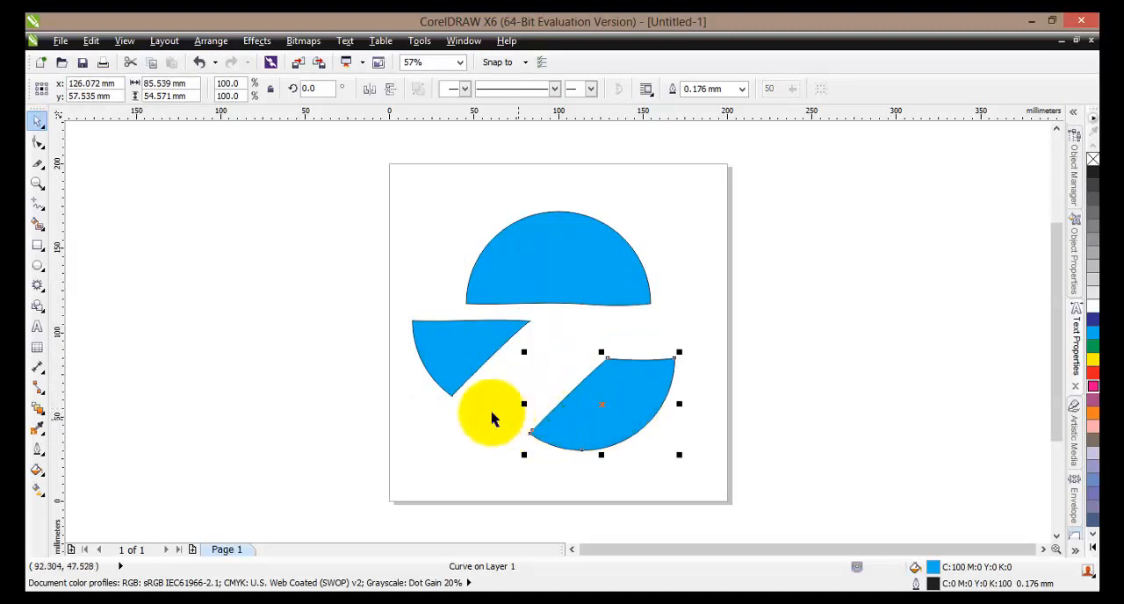
- Remove all three circle pieces with the Virtual Segment Delete tool by marqueeing across parts of their outlines
left_click(44, 169)
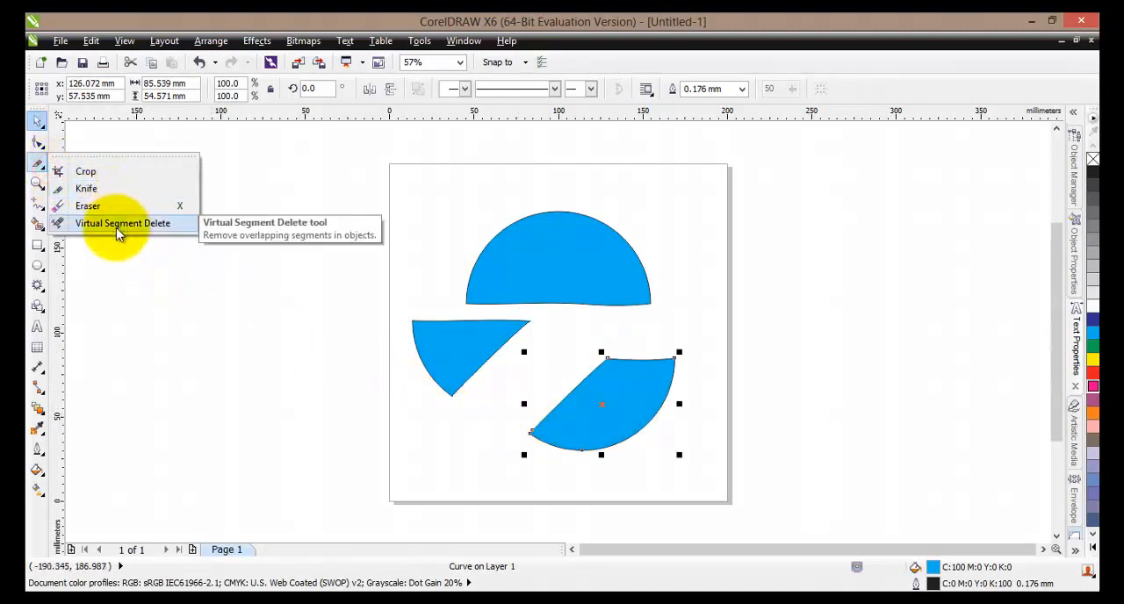
left_click(116, 225)
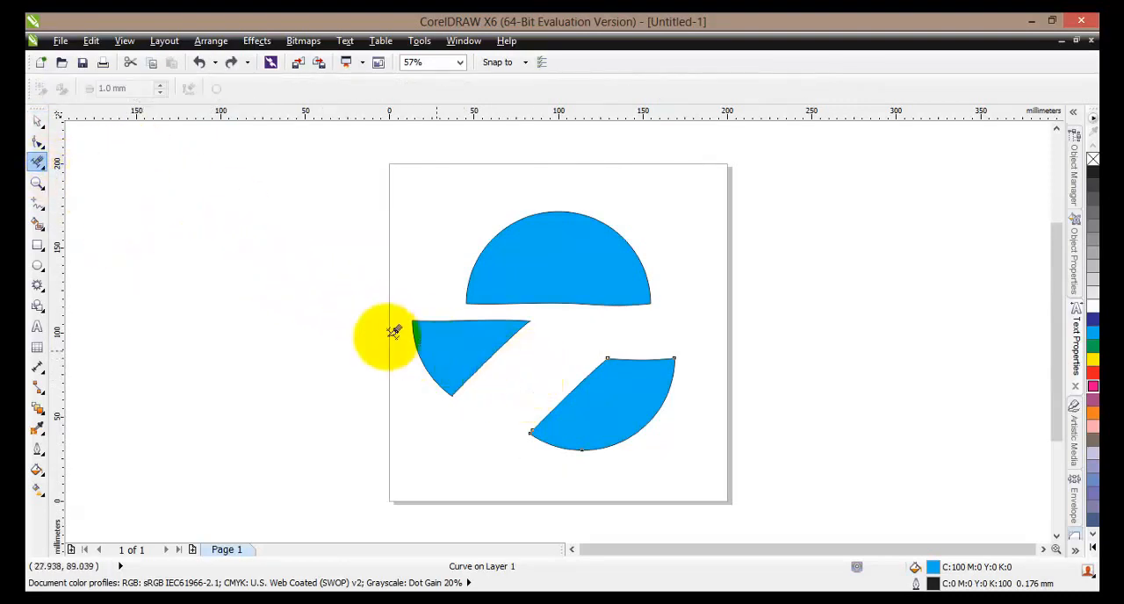
left_click_drag(392, 314, 583, 455)
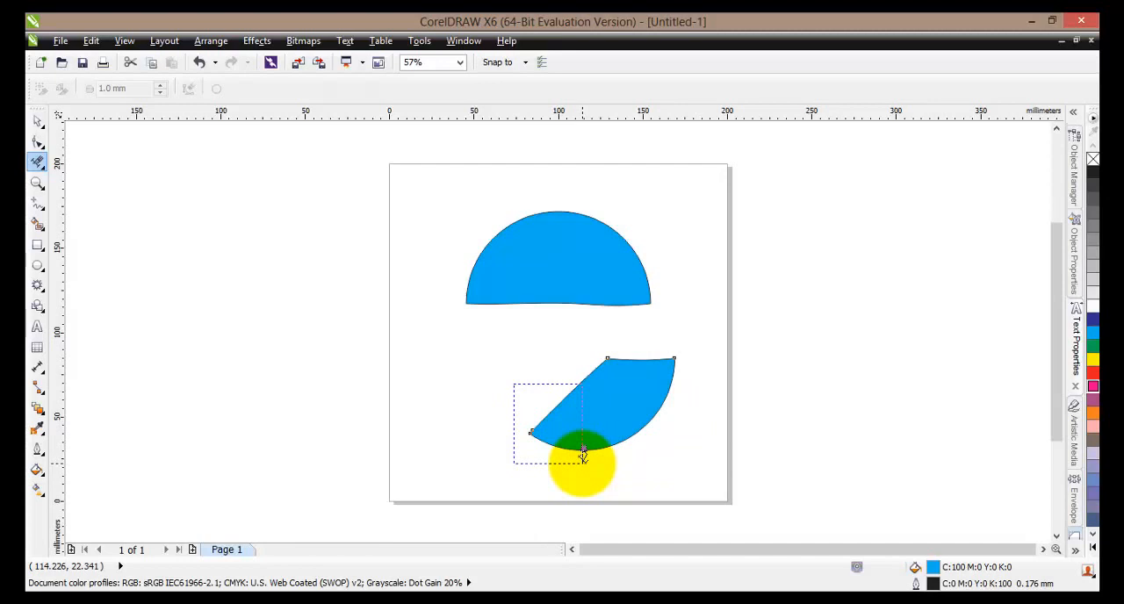
left_click_drag(583, 456, 587, 459)
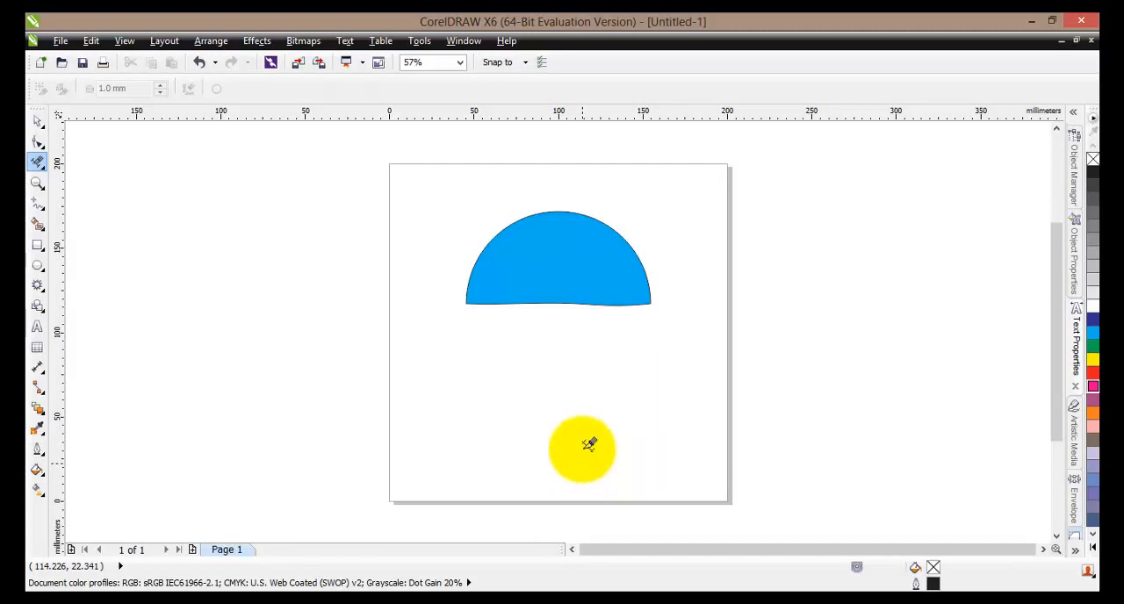
left_click_drag(451, 250, 548, 322)
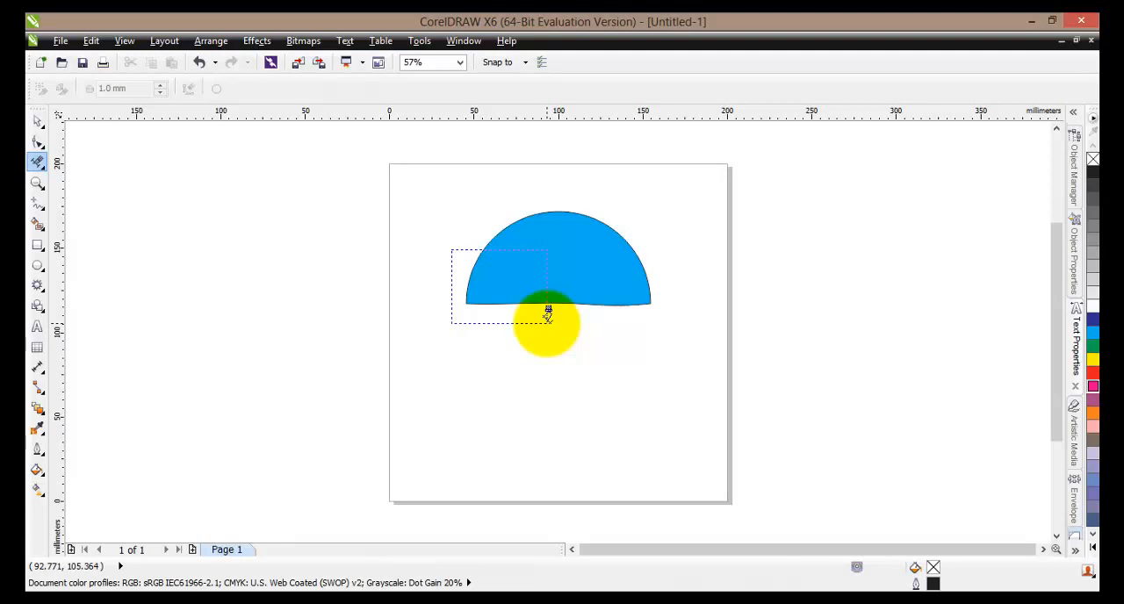
left_click_drag(547, 312, 554, 318)
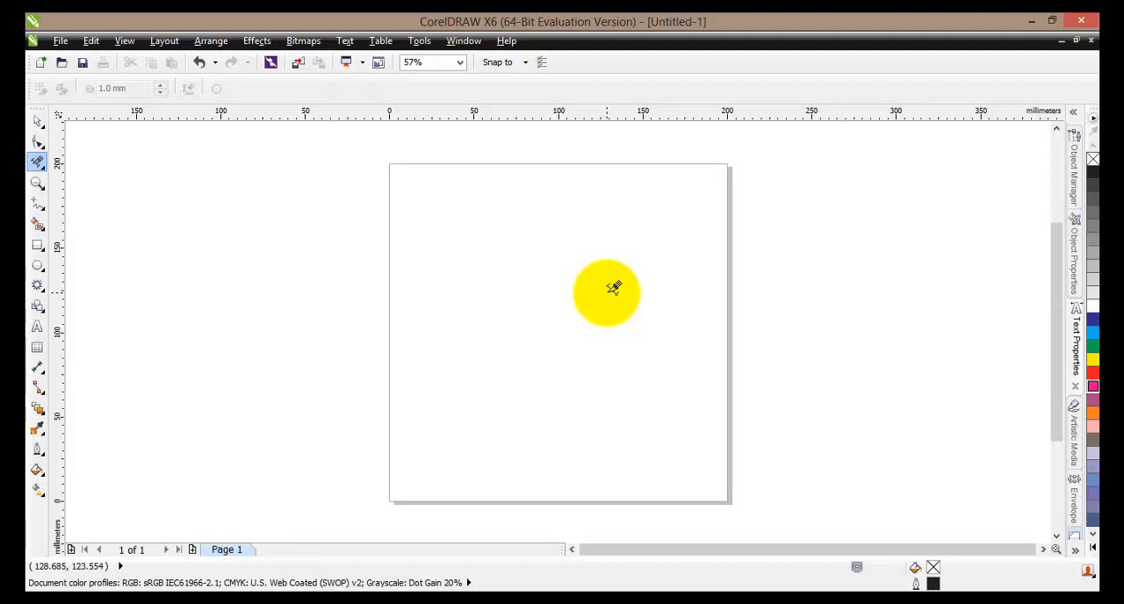
left_click(45, 168)
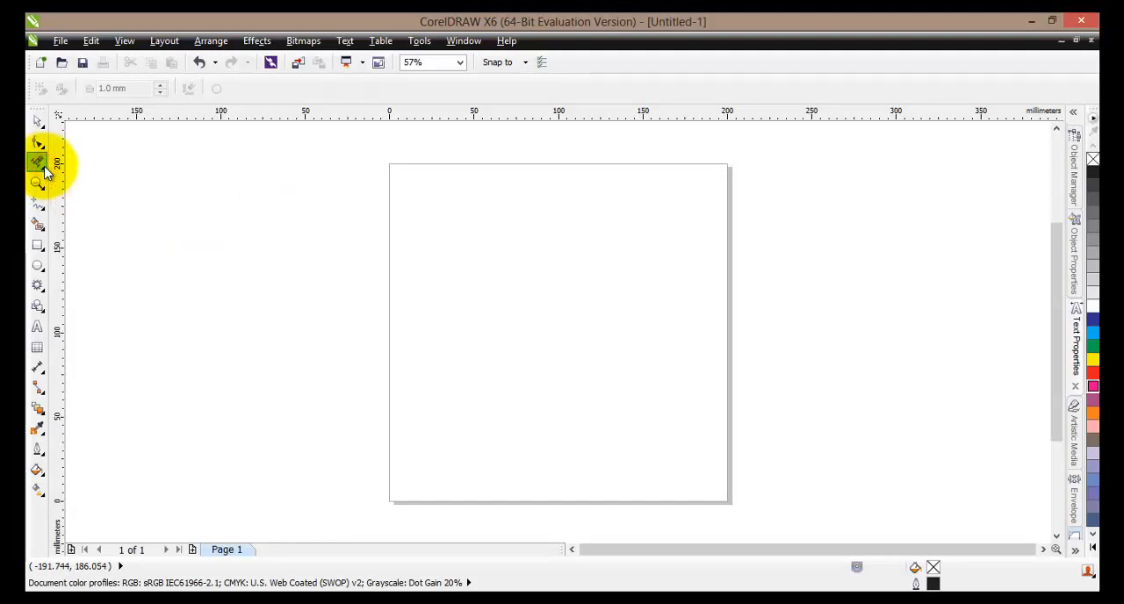
left_click(46, 173)
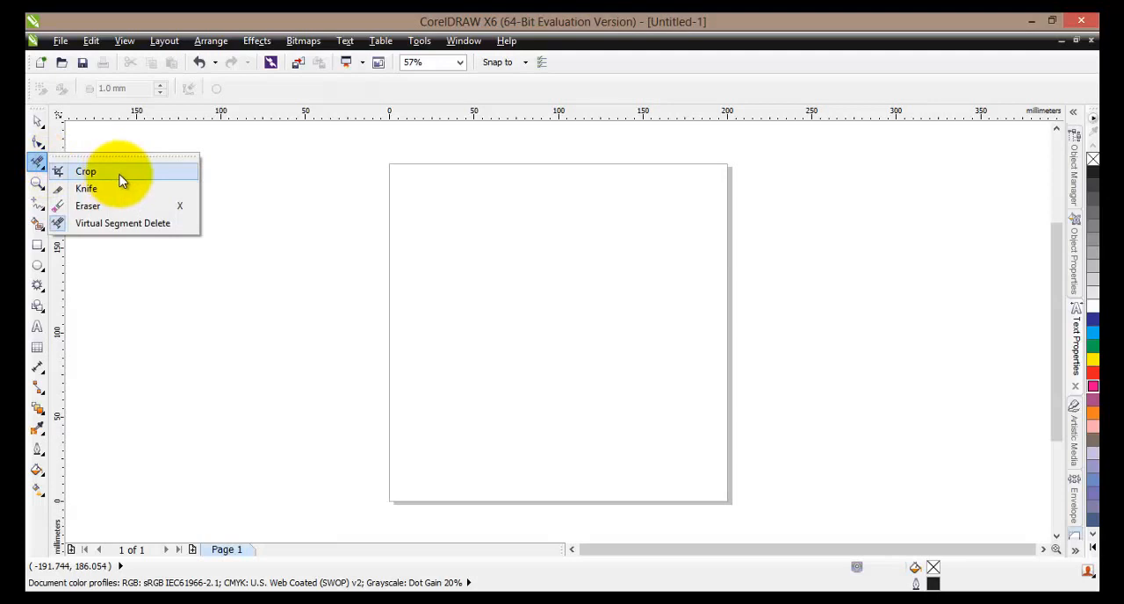
left_click(166, 227)
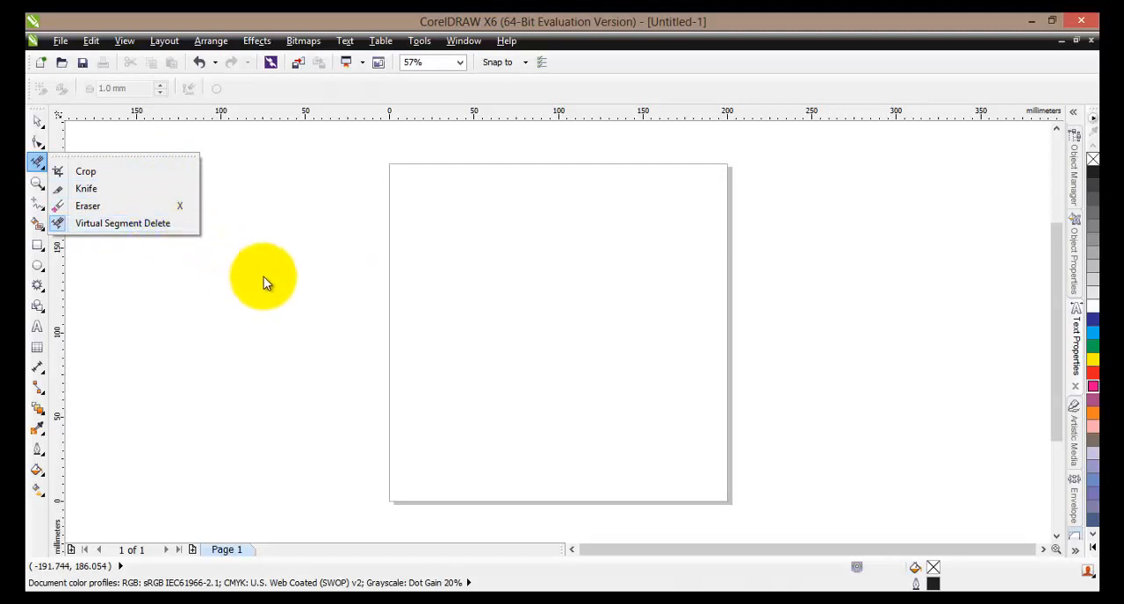